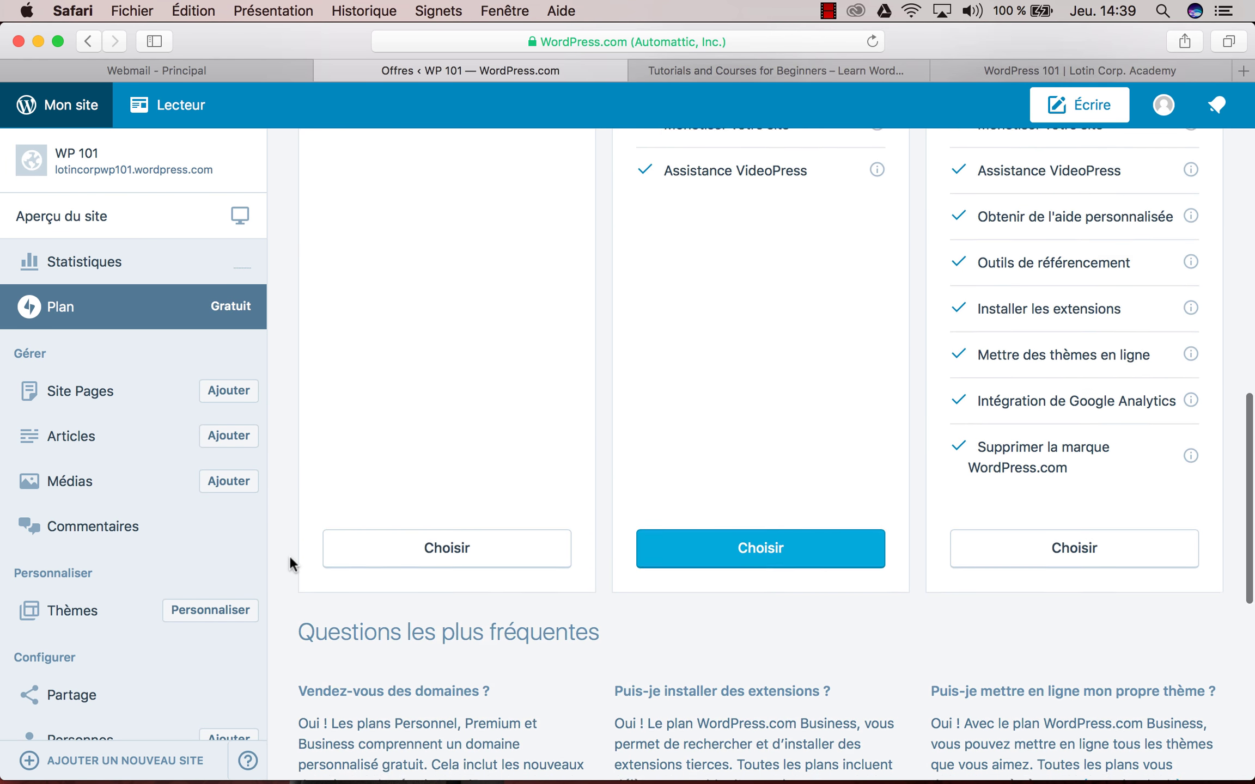
- Open the site's Réglages and review the general settings for profile, address, language, time zone, privacy and footer credits
scroll(289, 554, "down", 5)
scroll(144, 621, "down", 2)
scroll(144, 621, "down", 3)
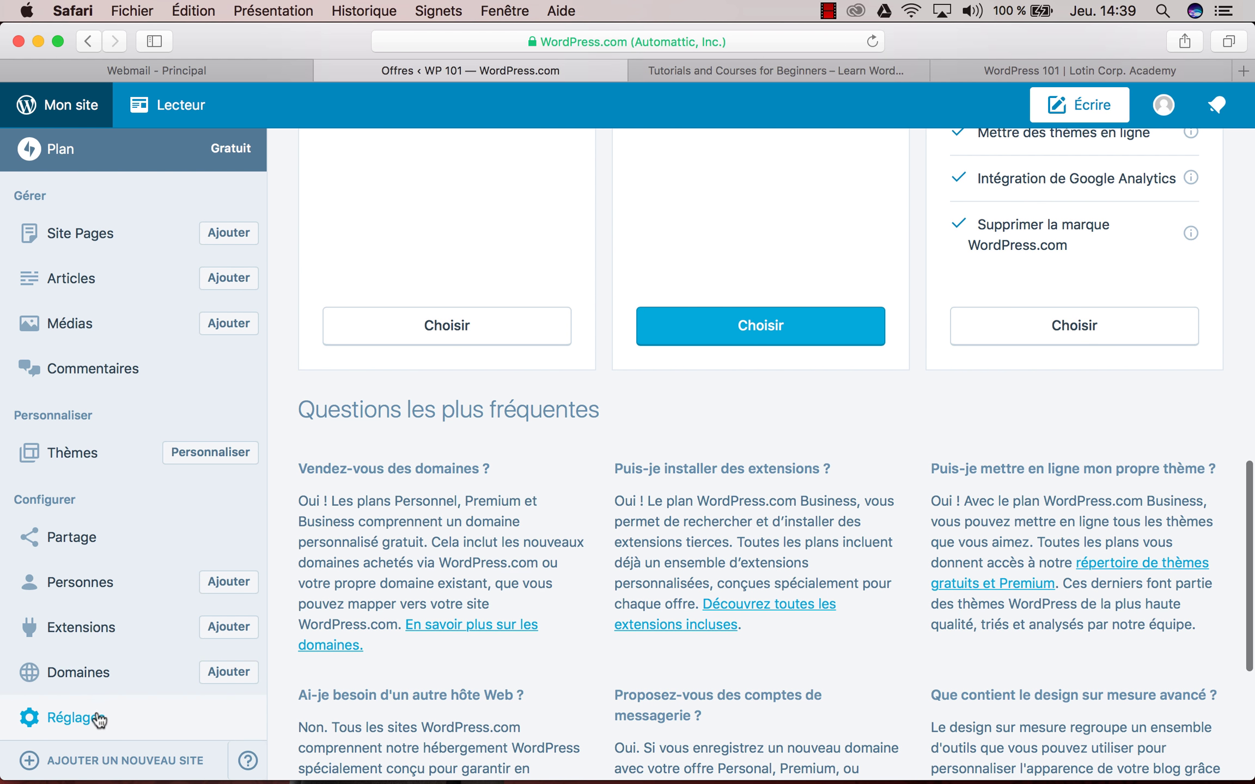
left_click(98, 718)
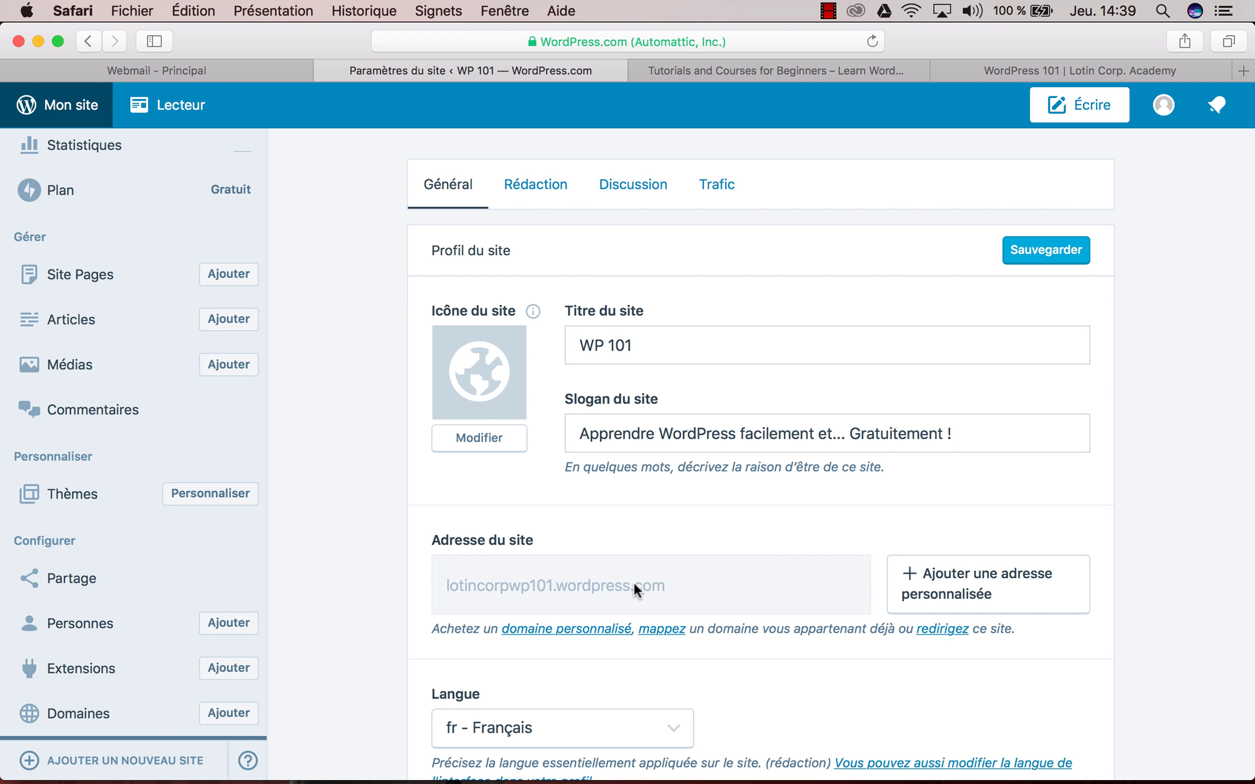
scroll(644, 572, "down", 5)
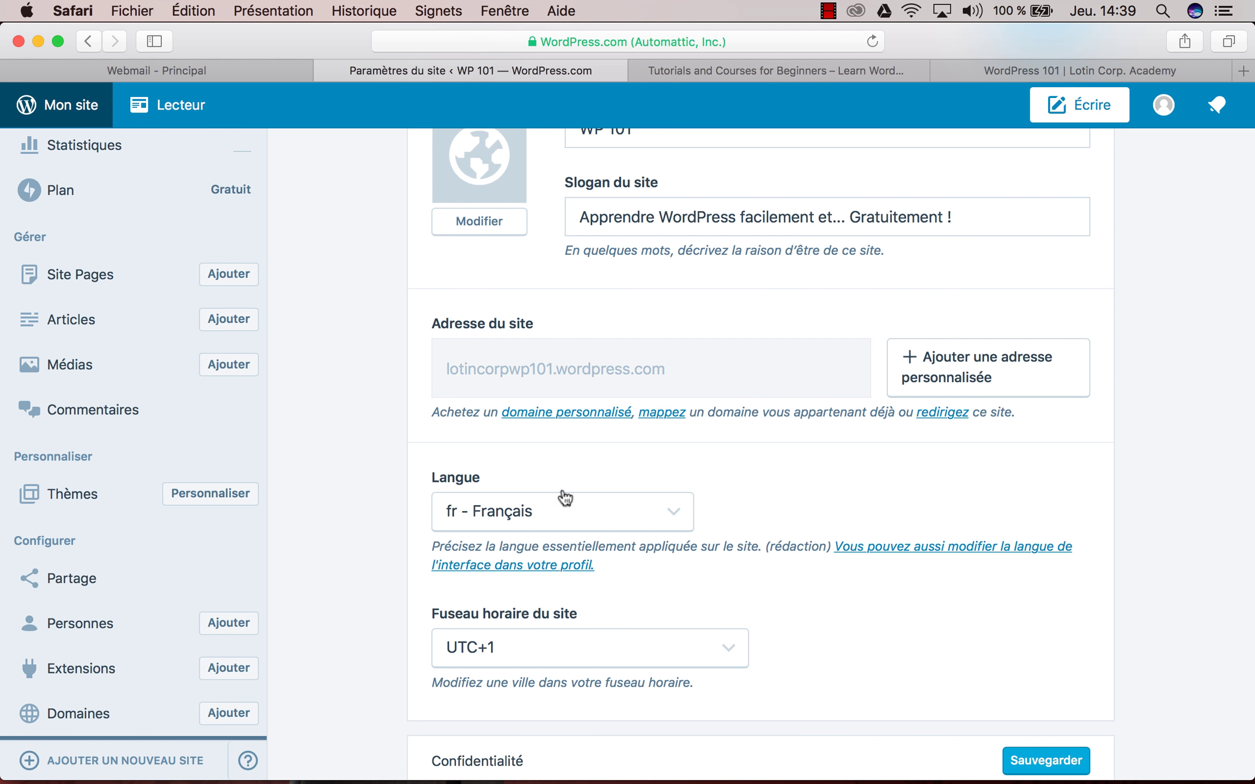
scroll(807, 586, "down", 5)
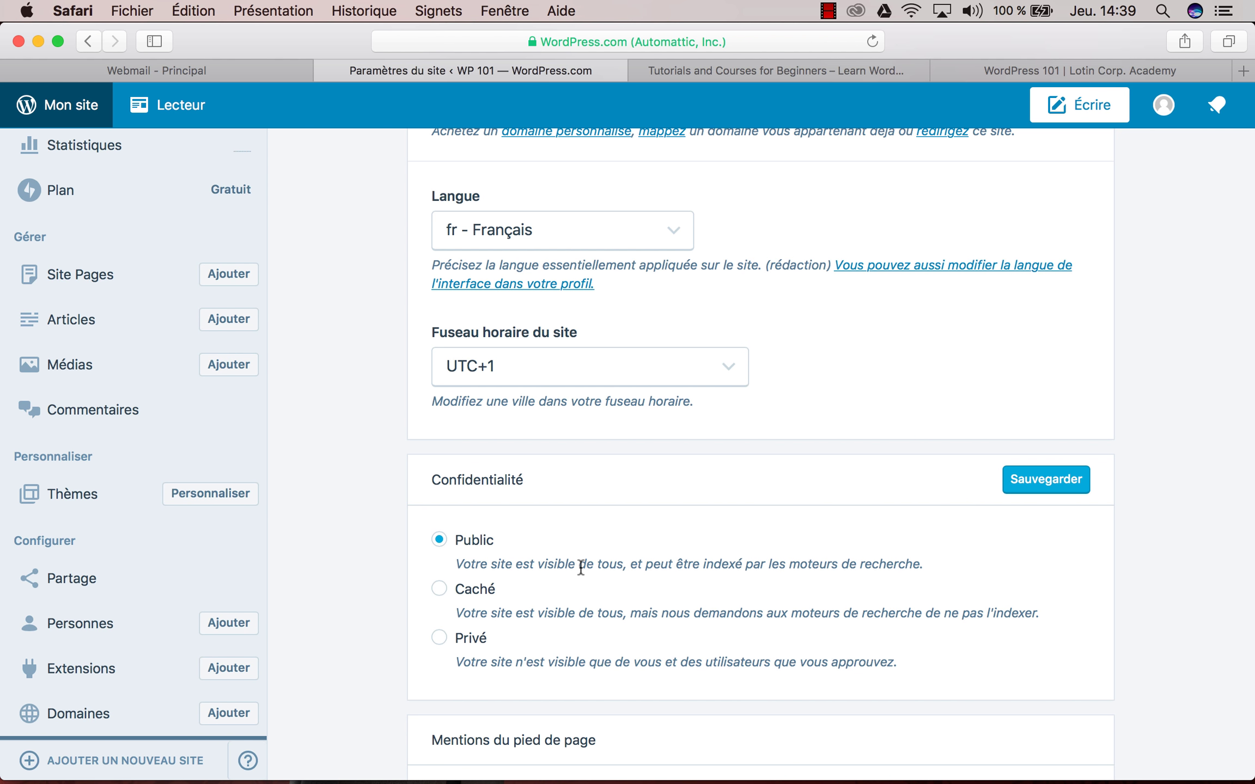
scroll(581, 567, "down", 8)
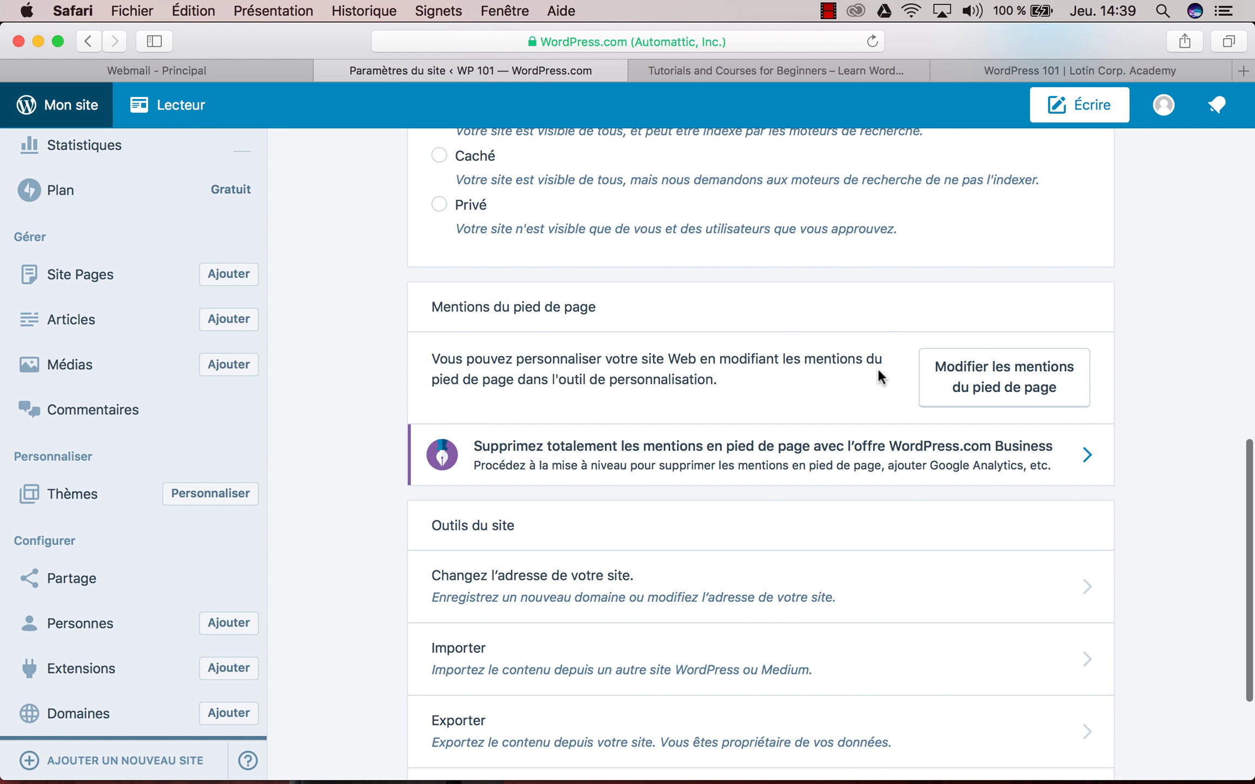
- View the available Mentions du pied de page options in the site customizer, and return to the site settings
left_click(1013, 365)
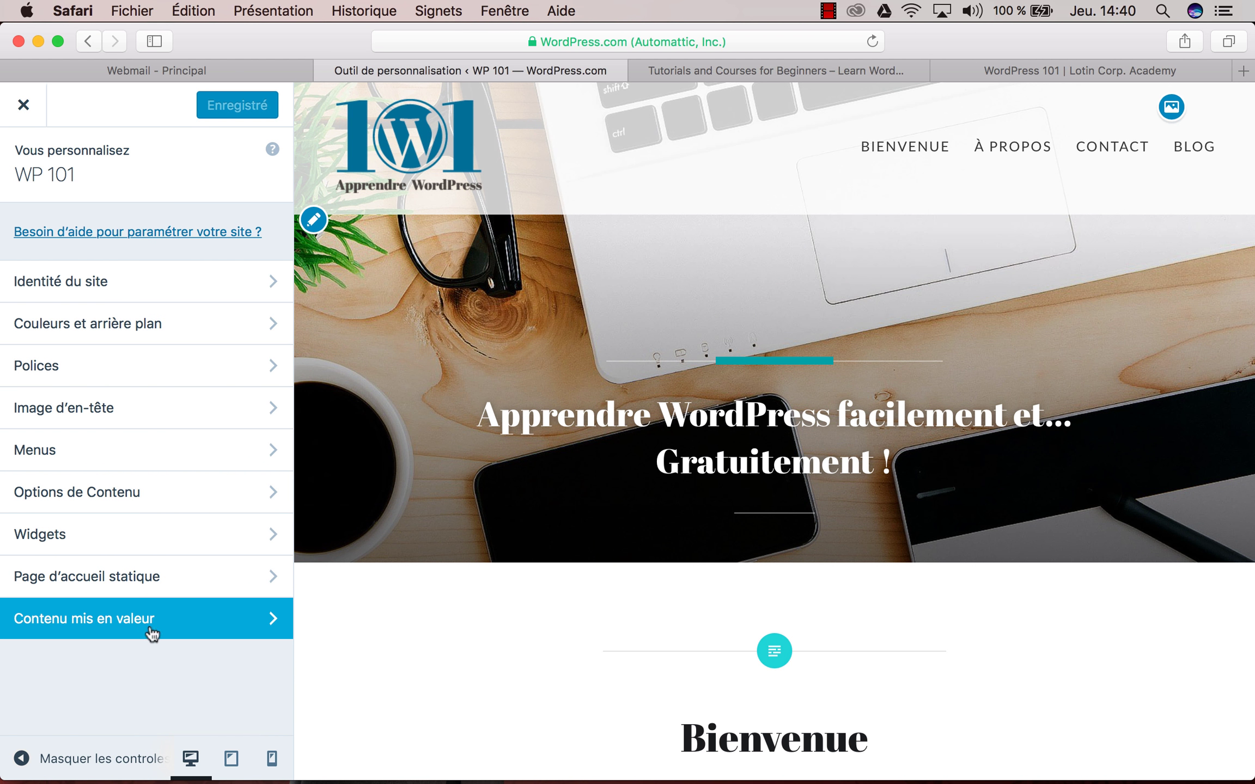
scroll(187, 638, "down", 5)
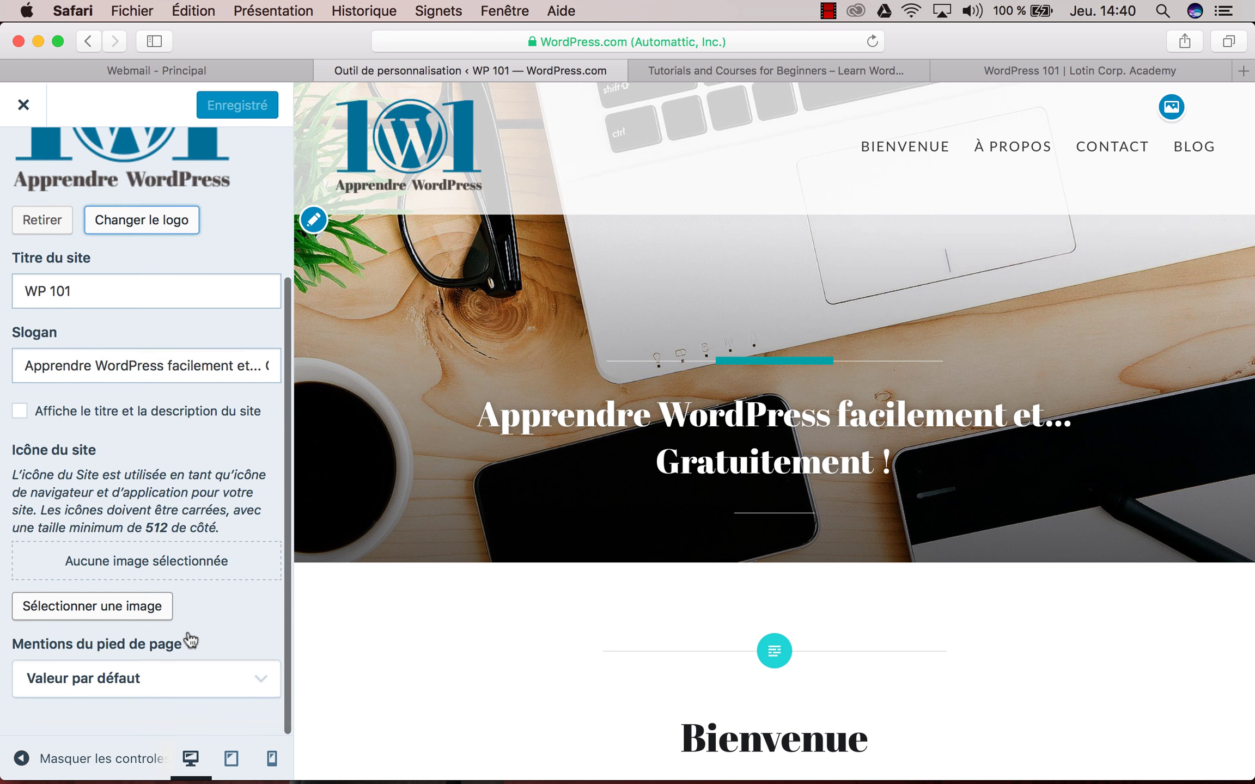
left_click(175, 700)
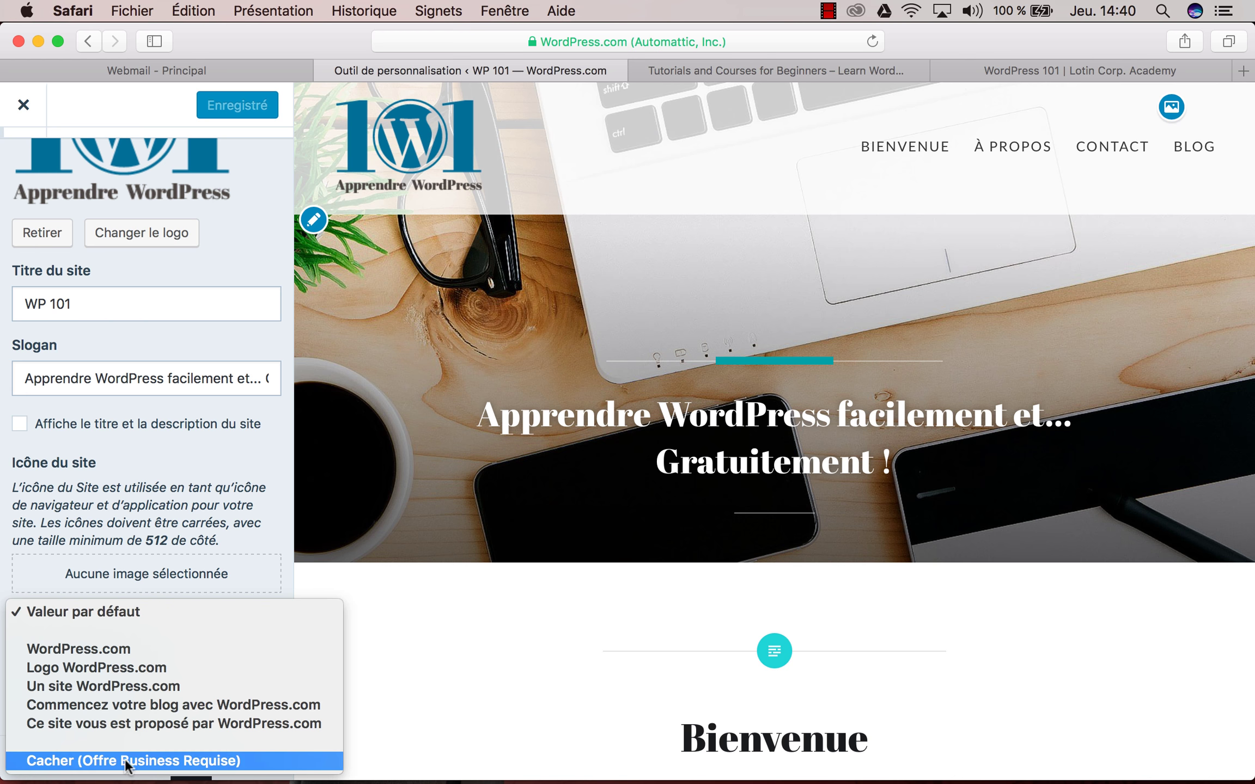
left_click(245, 545)
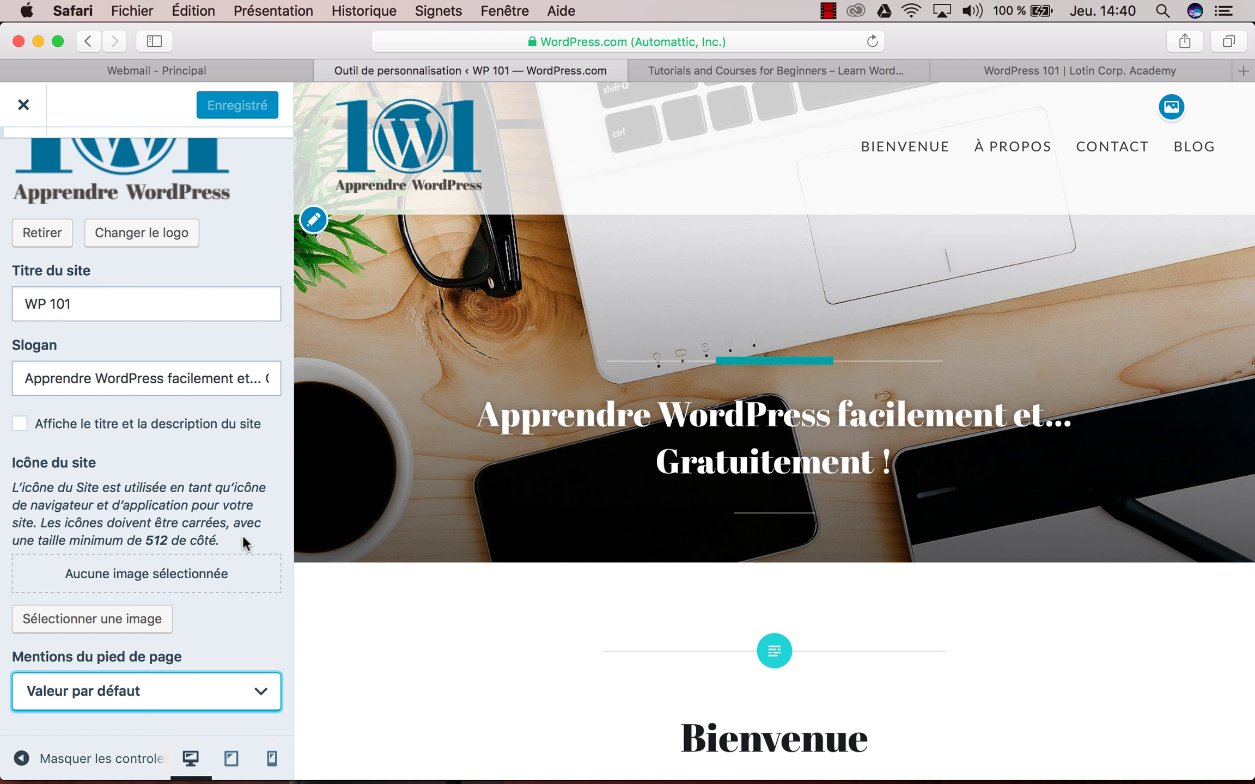
scroll(245, 544, "up", 5)
left_click(23, 105)
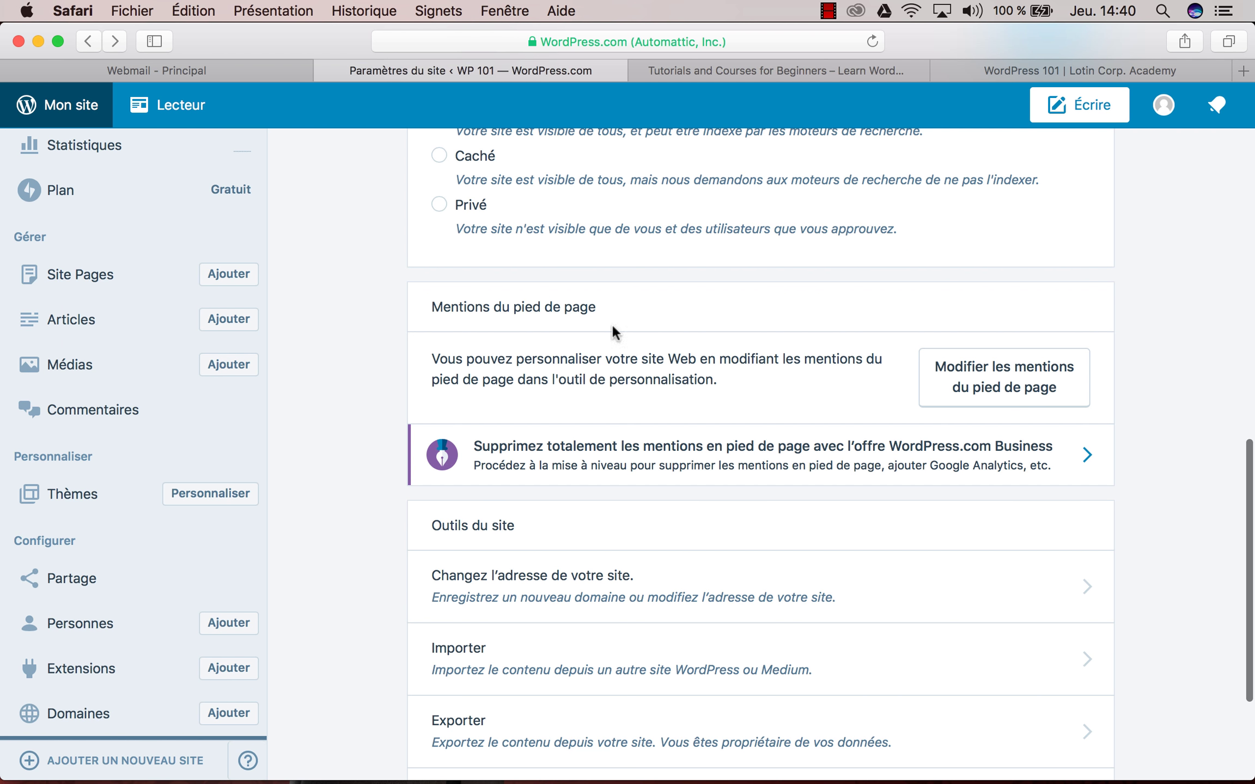
- View the site's domains through the "Changez l'adresse de votre site" tool, and return to Réglages
scroll(1146, 548, "down", 4)
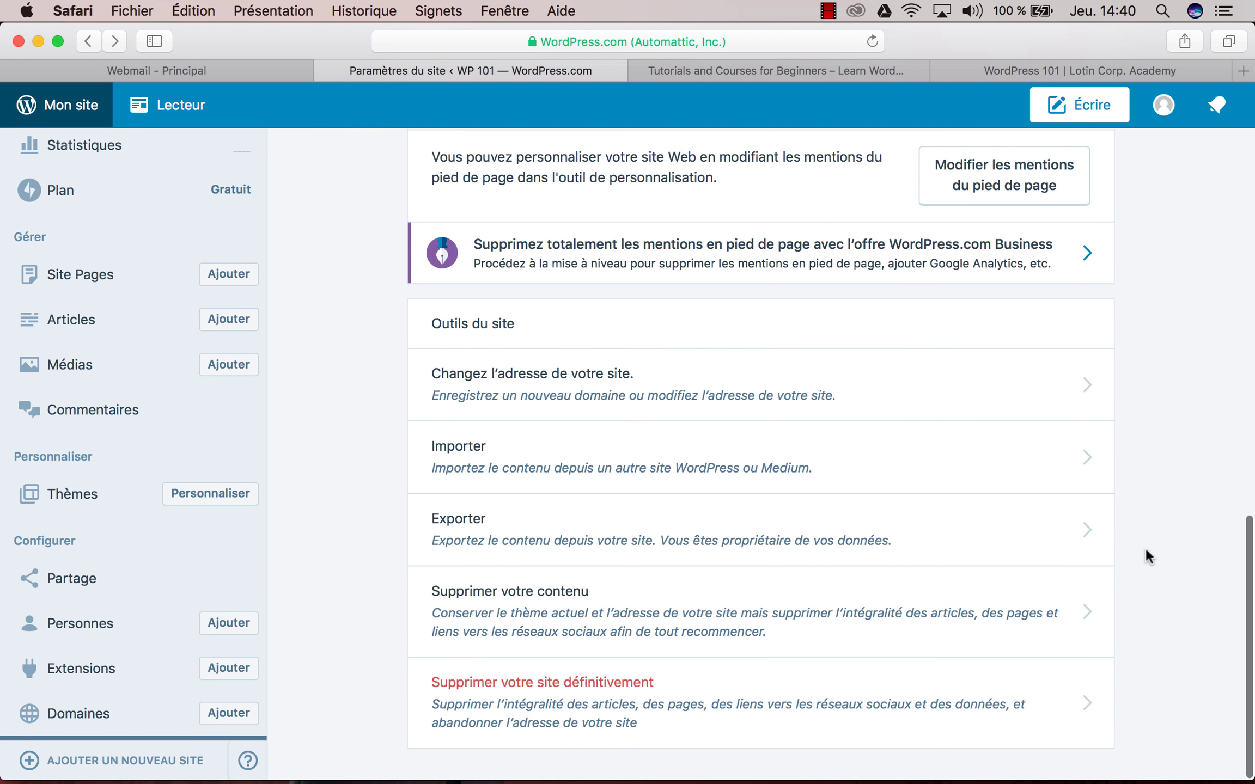
left_click(919, 384)
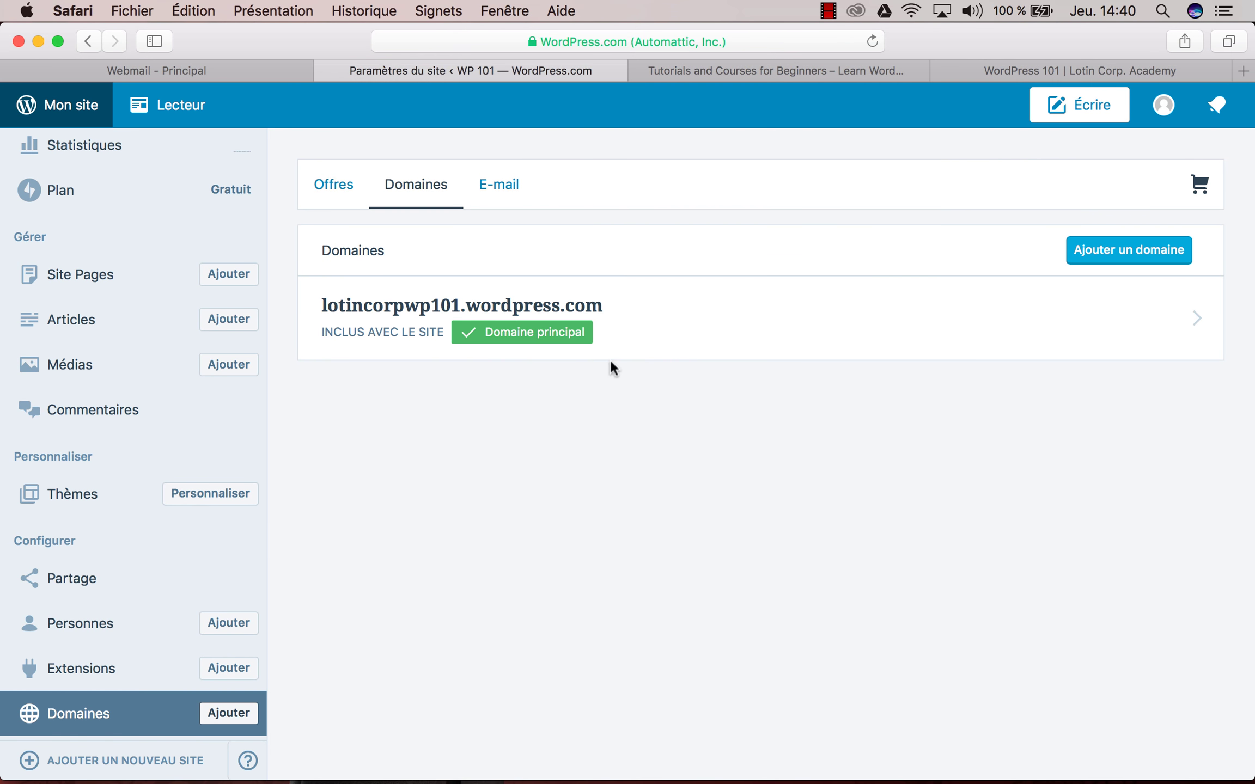
scroll(101, 643, "down", 2)
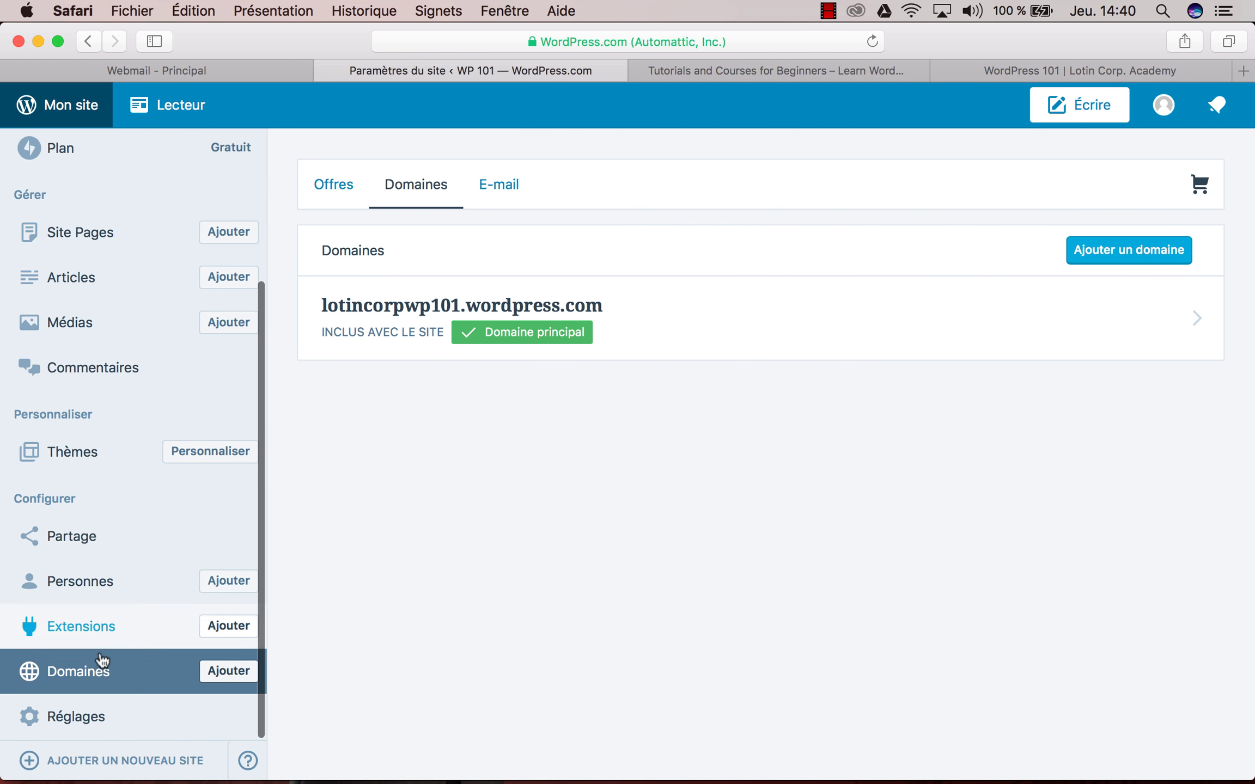
left_click(114, 713)
- Review the general settings down to the Outils du site options for importing, exporting and deleting the site
scroll(1015, 620, "down", 10)
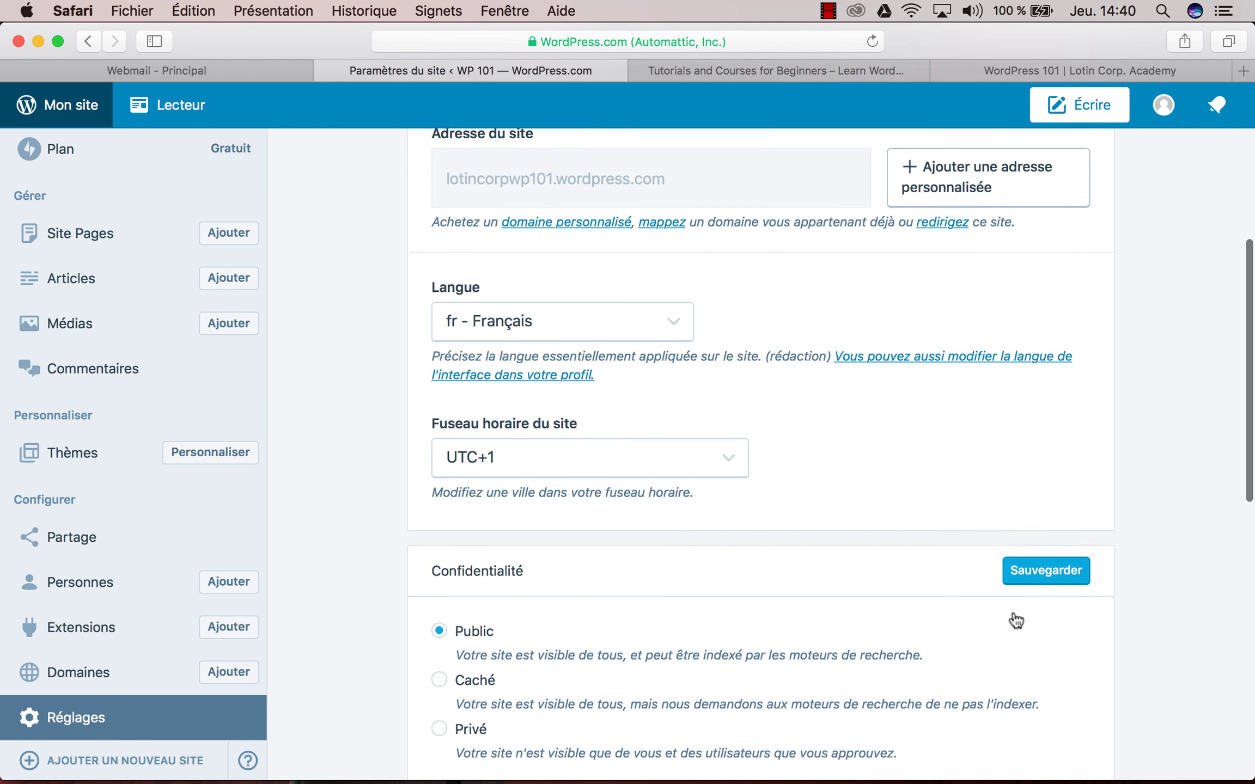
scroll(1016, 621, "down", 15)
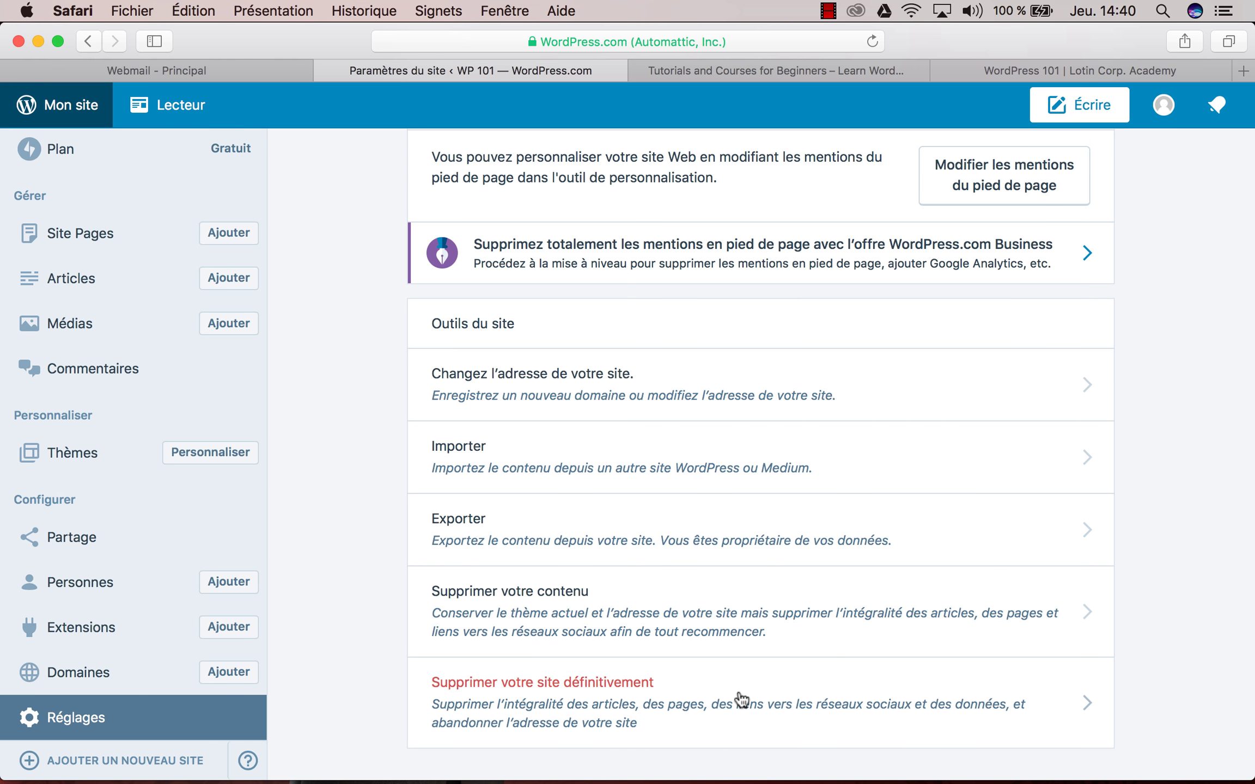
scroll(742, 700, "up", 10)
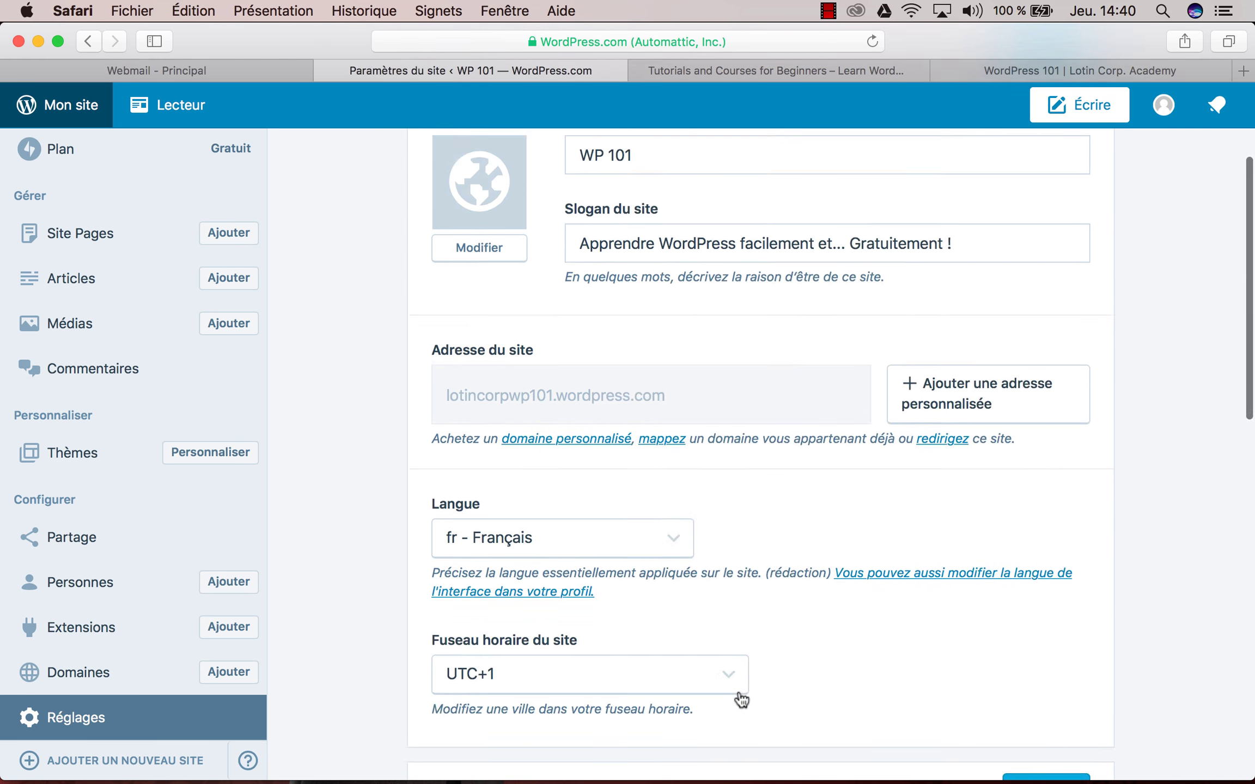
scroll(742, 700, "up", 4)
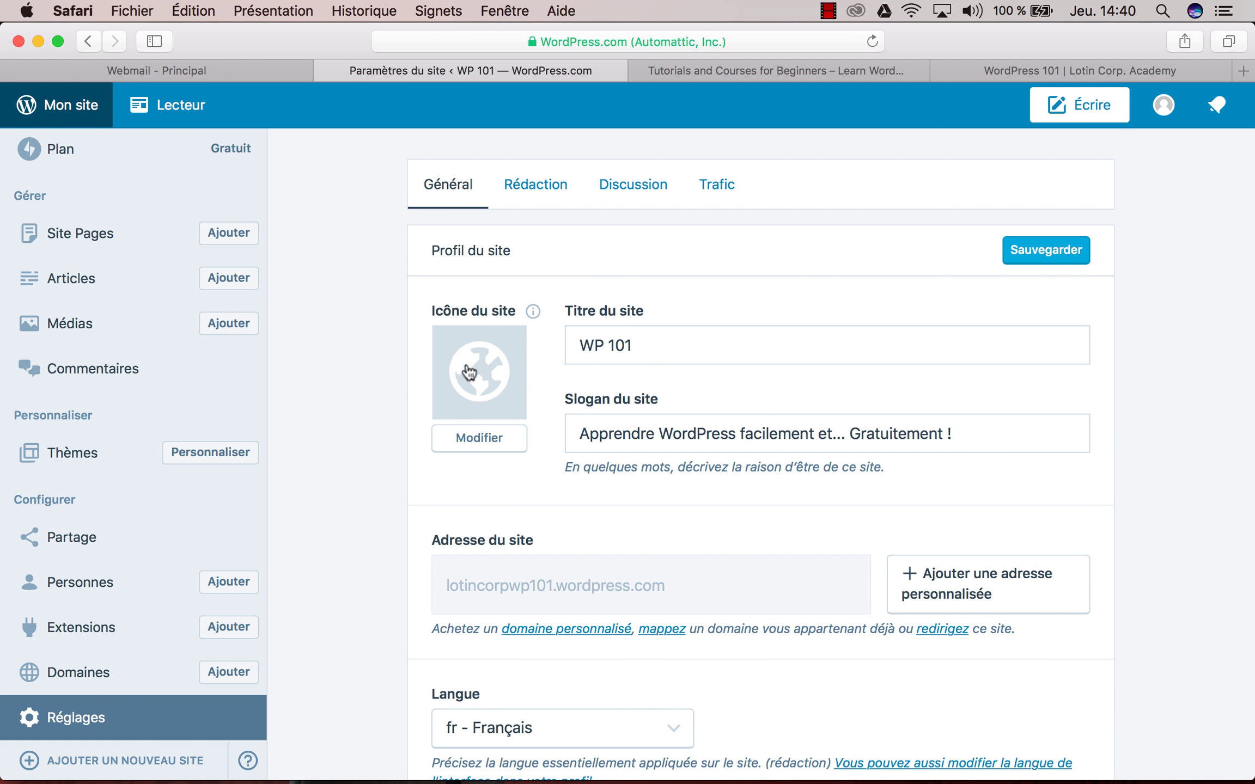
- View the media library images and the file upload chooser for the site icon, and cancel without choosing an image
left_click(491, 444)
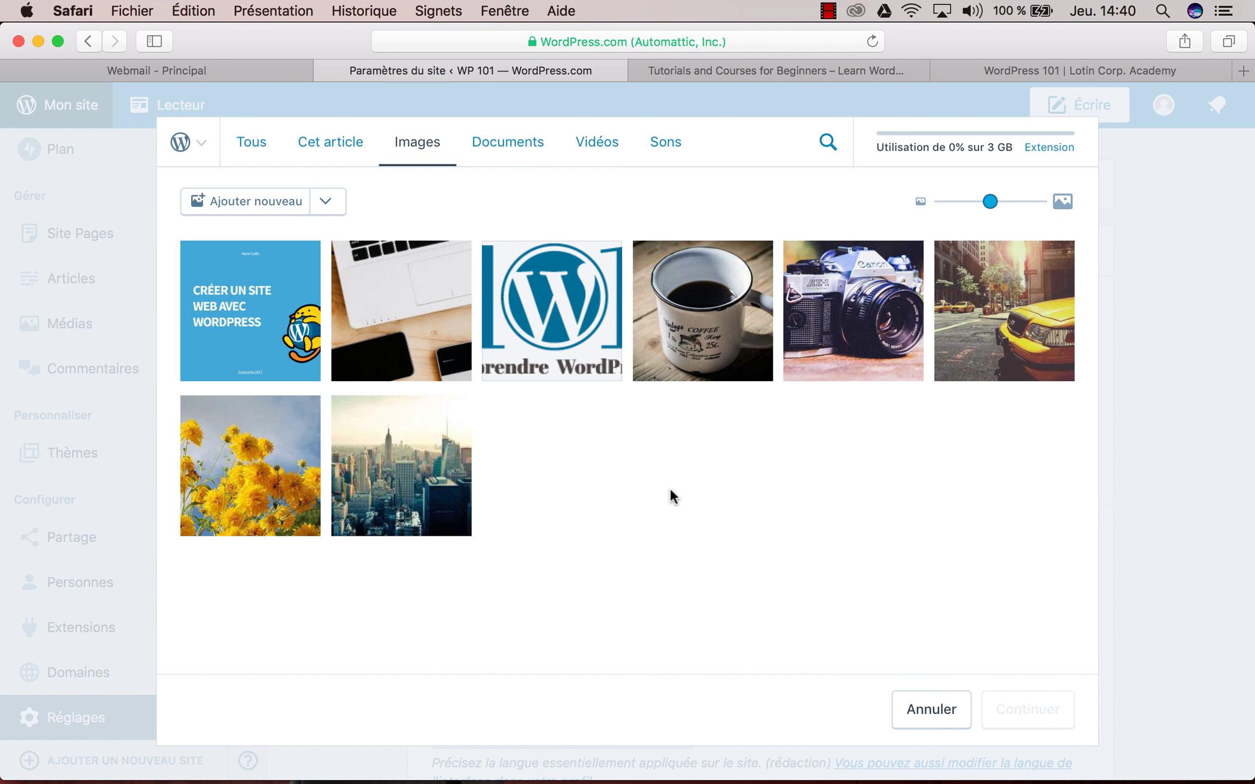
left_click(927, 725)
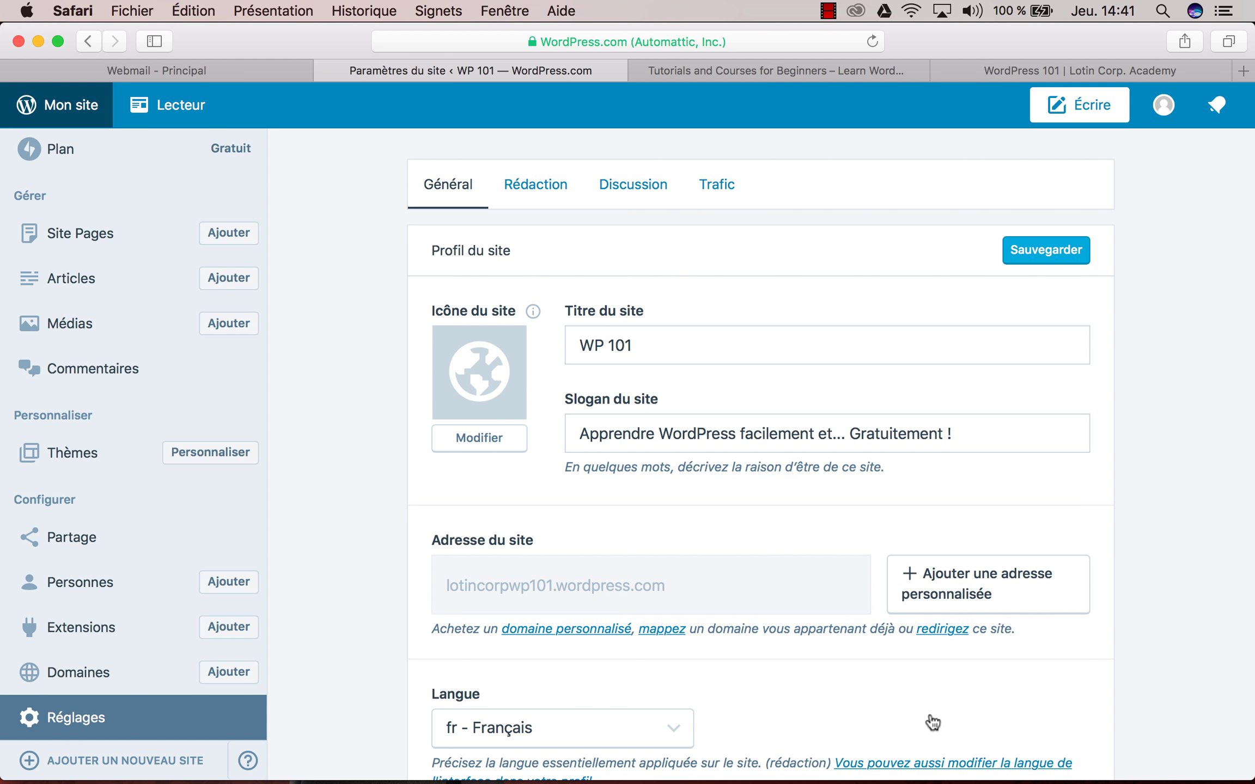
left_click(487, 439)
left_click(248, 200)
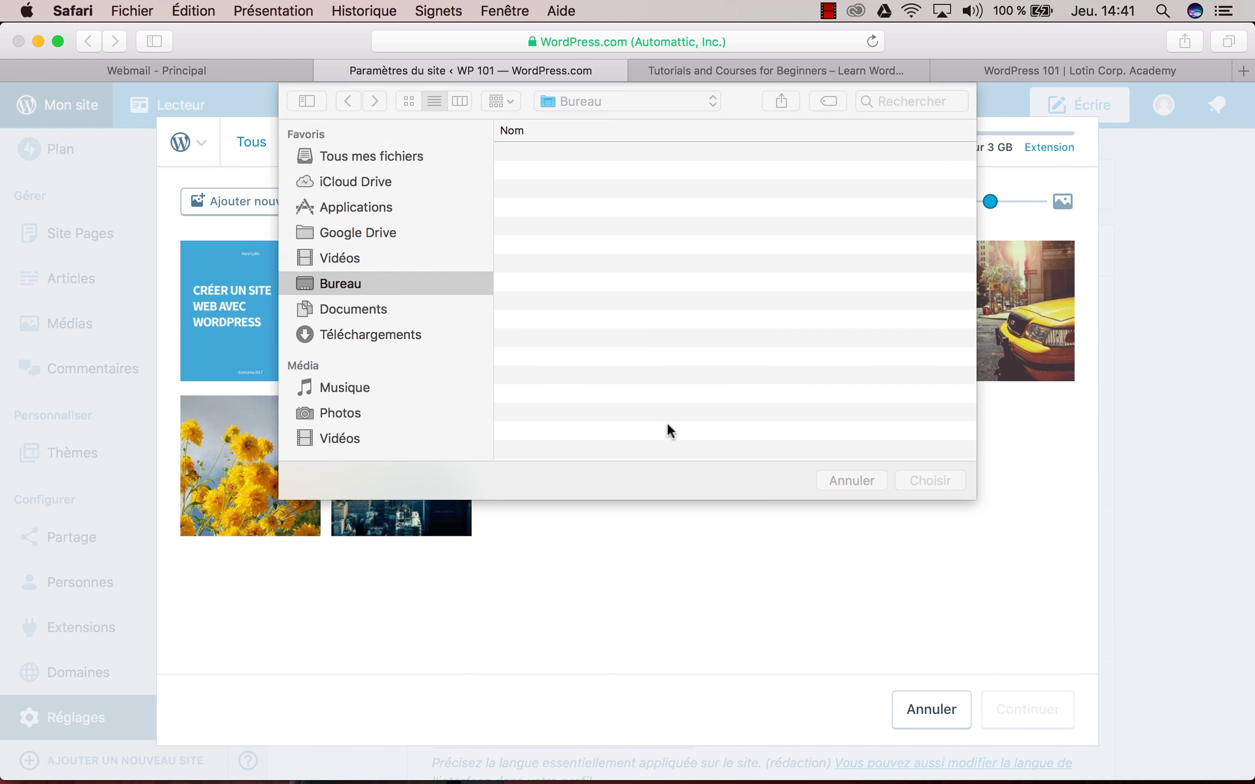
left_click(834, 484)
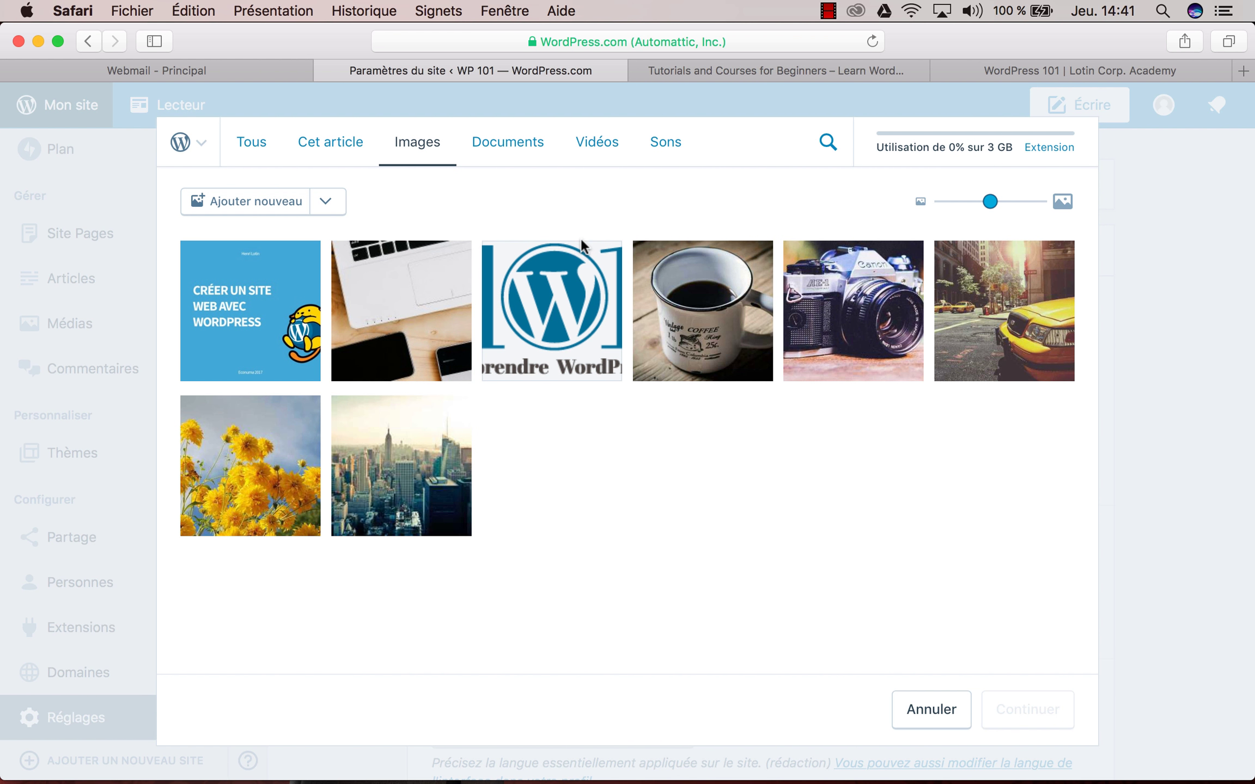
left_click(953, 707)
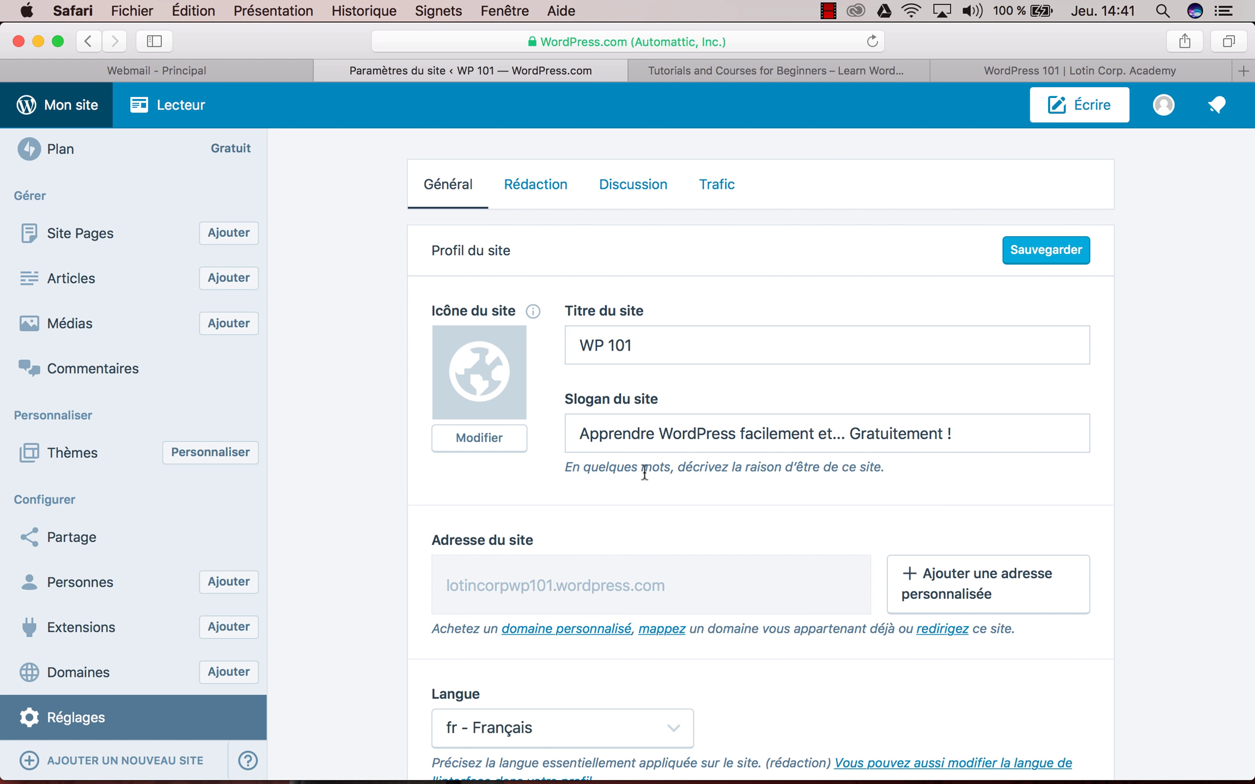
- Review the Rédaction settings, including the date and time formats, content types and the Press This bookmarklet
left_click(527, 185)
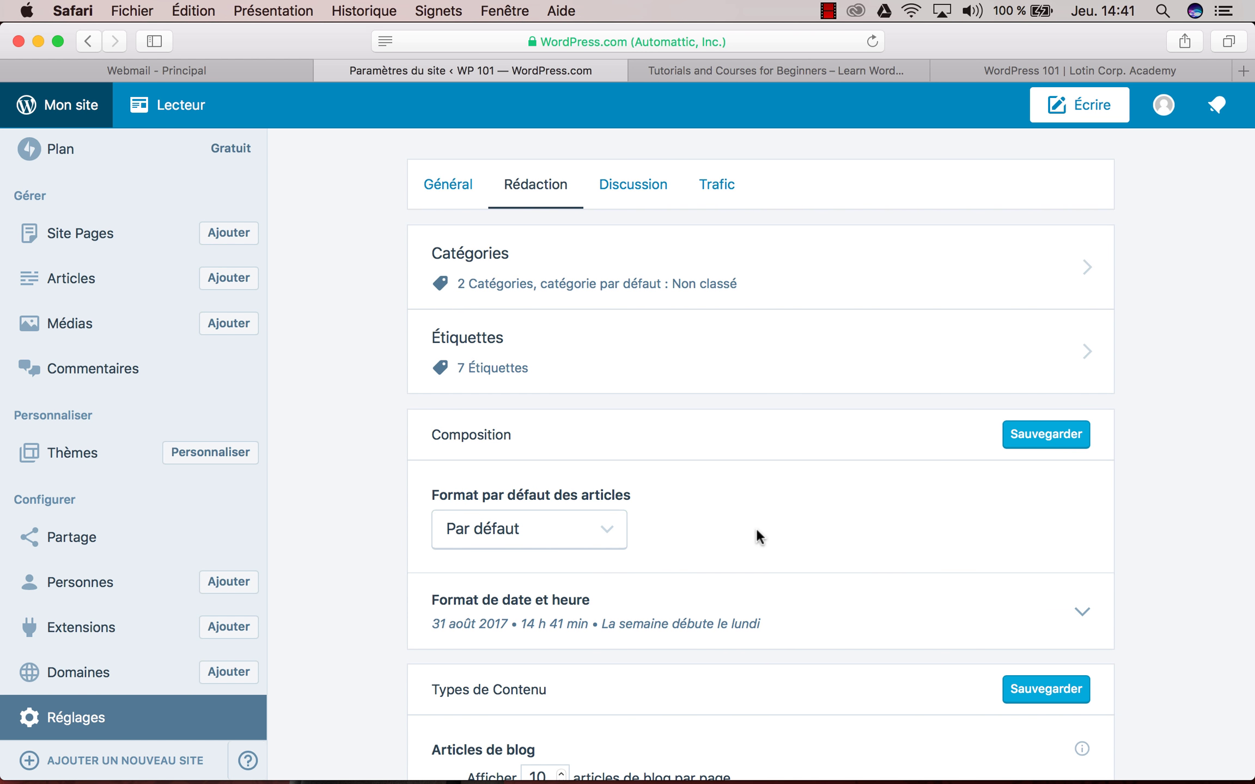
scroll(756, 527, "down", 5)
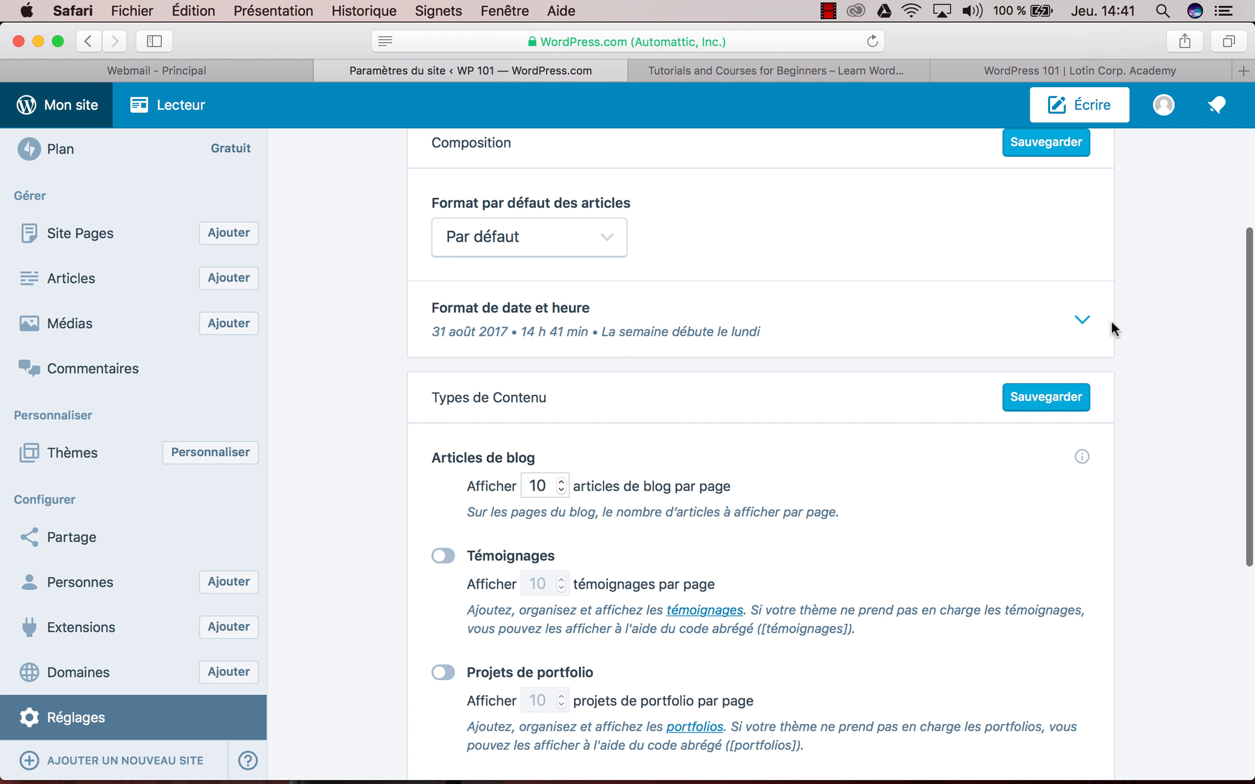
left_click(1082, 320)
scroll(582, 714, "down", 8)
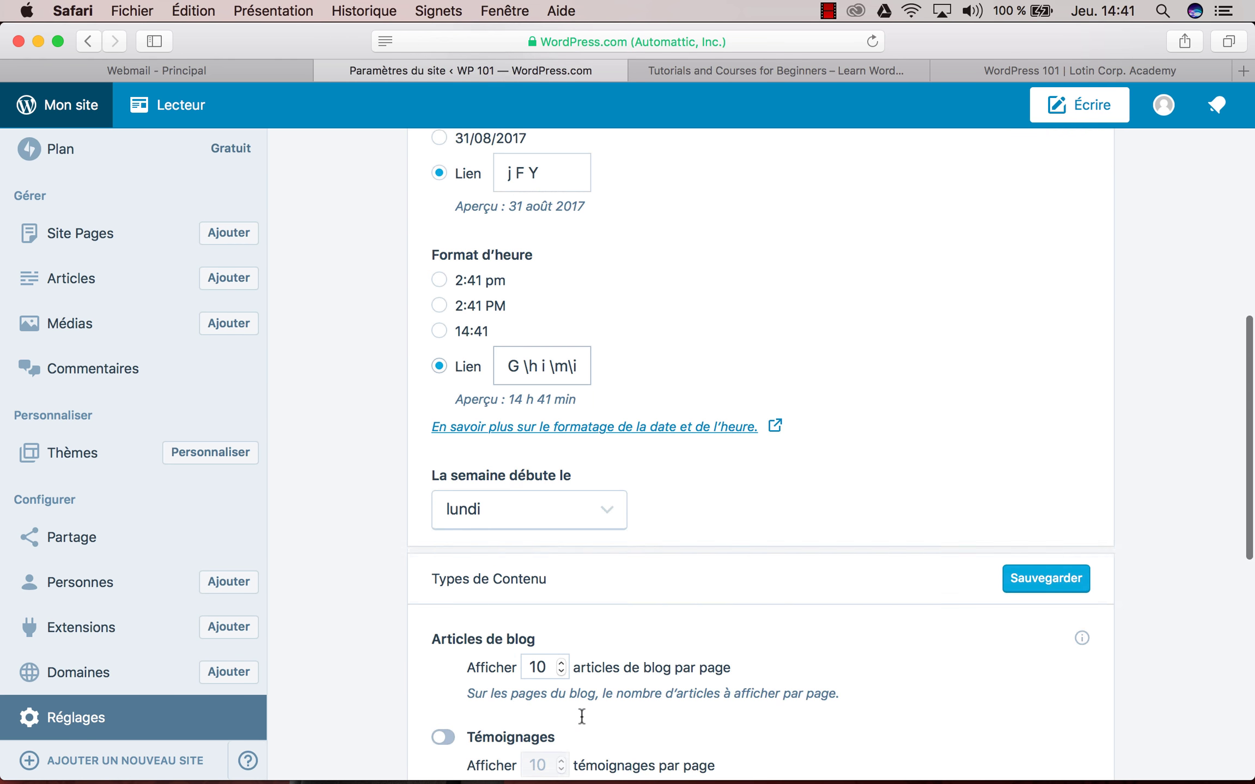
scroll(581, 714, "up", 7)
left_click(1083, 311)
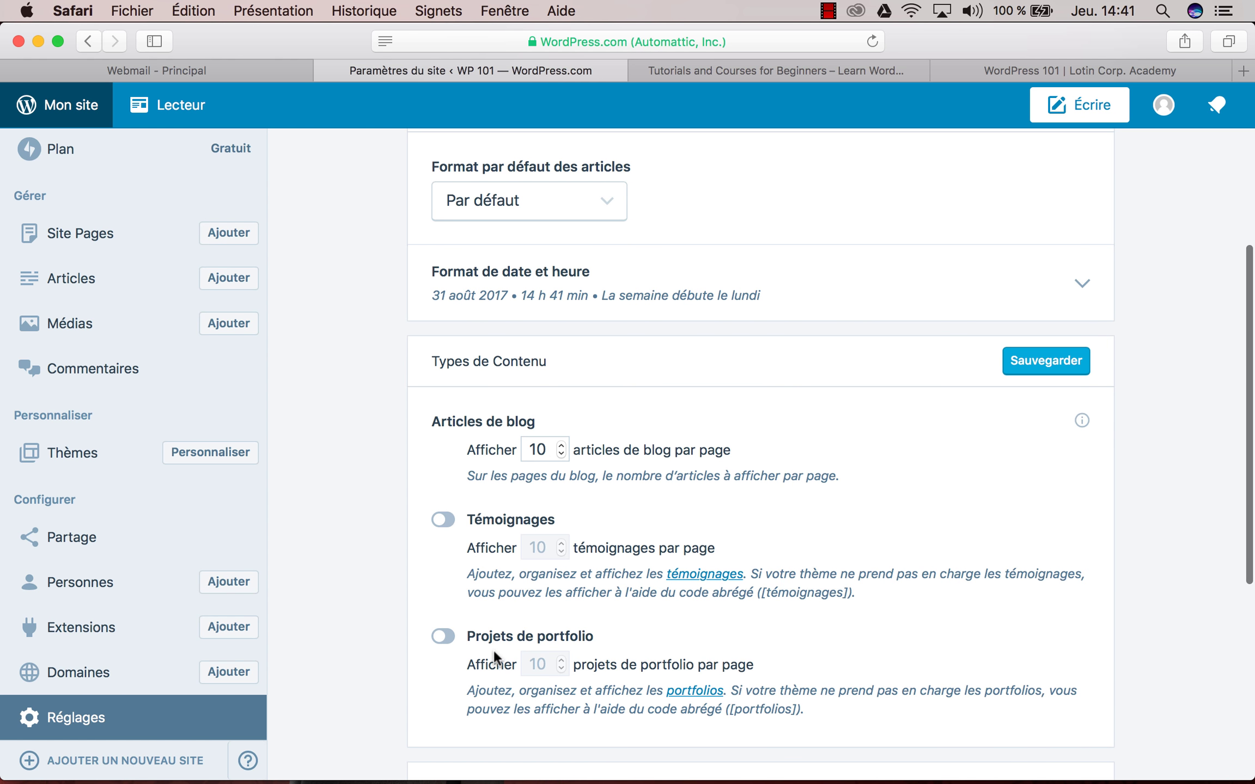
scroll(1129, 586, "down", 8)
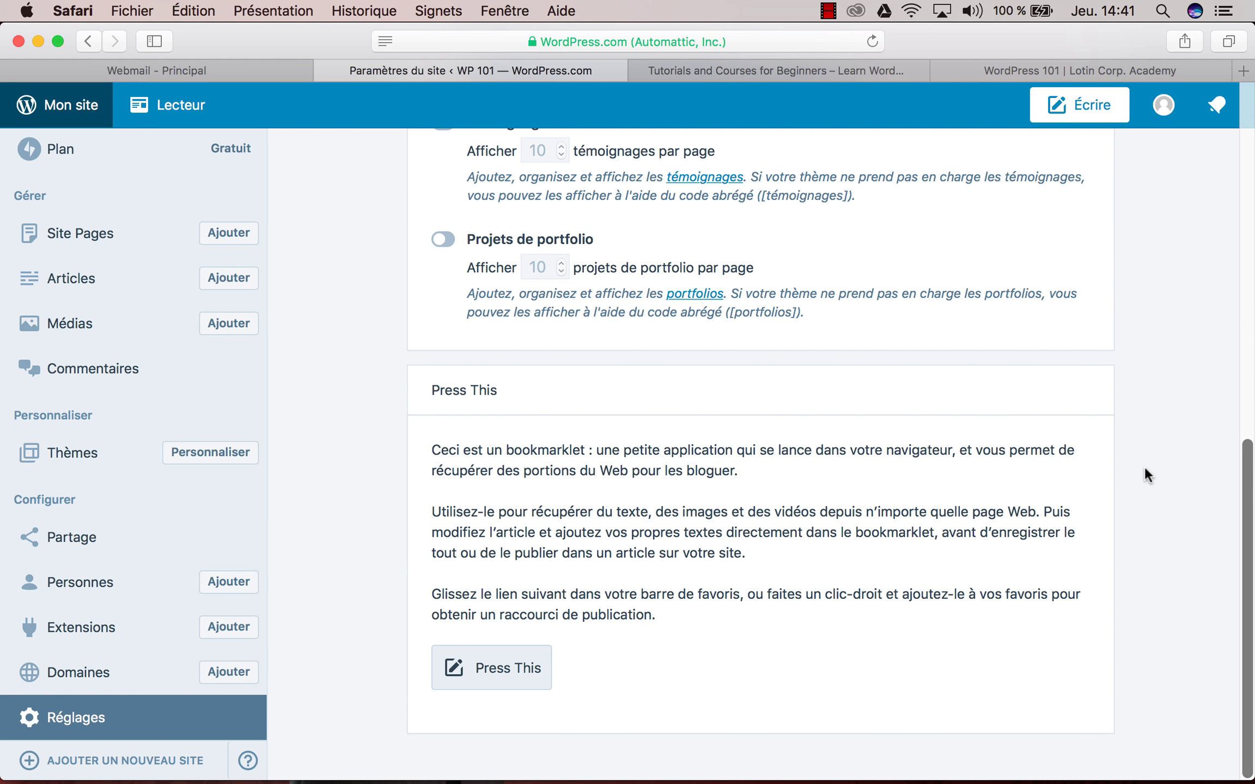
scroll(1144, 468, "up", 15)
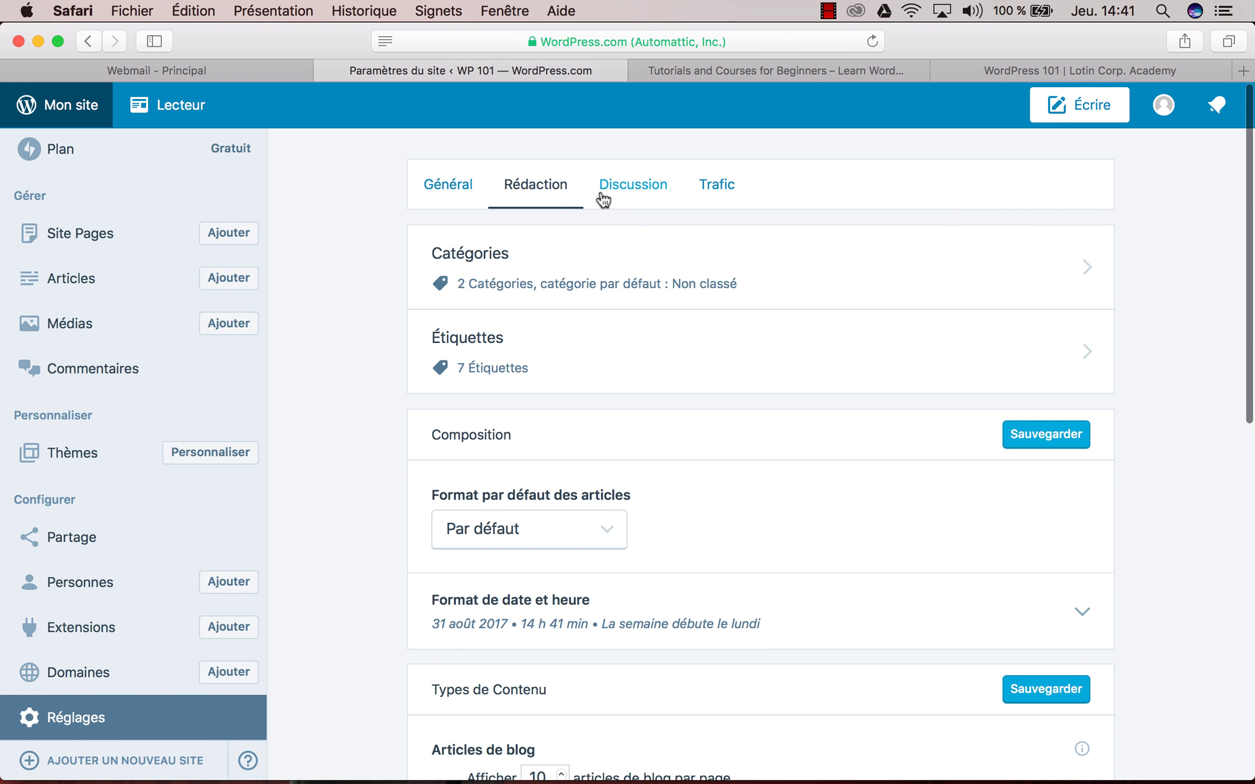
- Review the Discussion settings for article defaults, comments, notifications, moderation and the comment blacklist
left_click(635, 186)
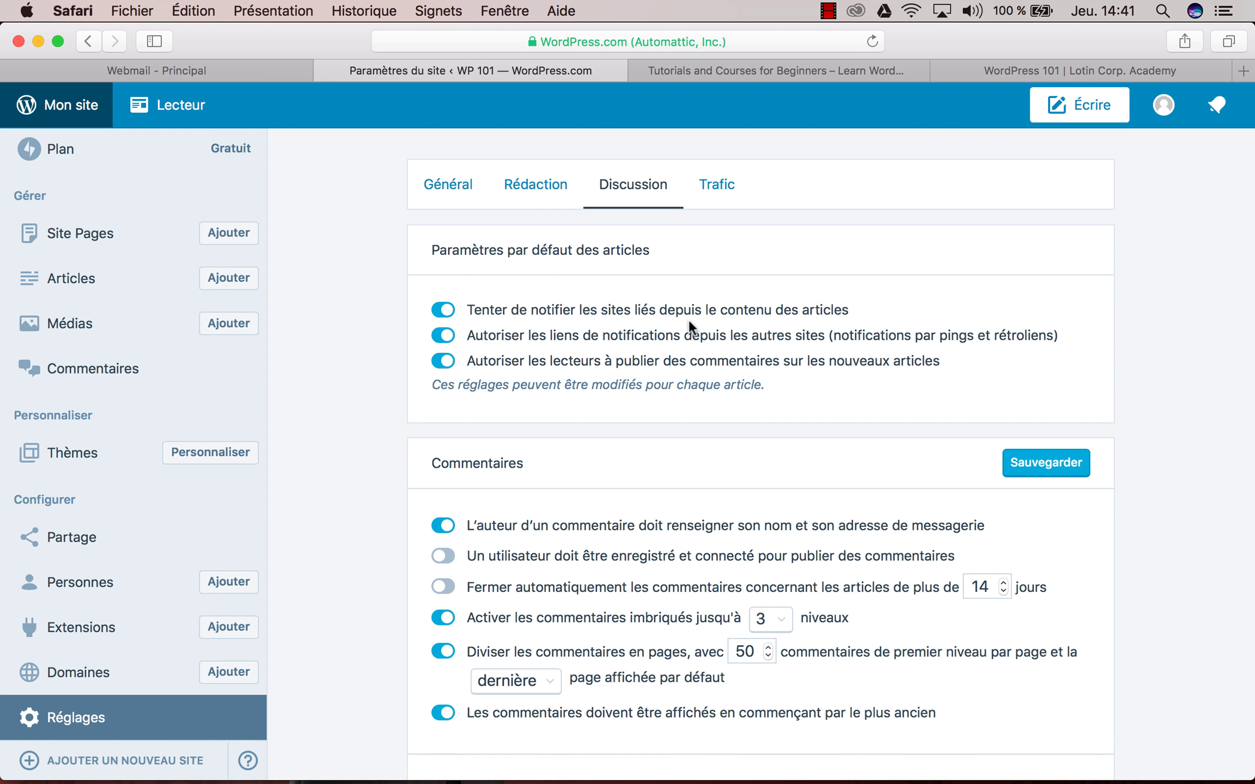
left_click(627, 335)
left_click(540, 342)
scroll(695, 652, "down", 10)
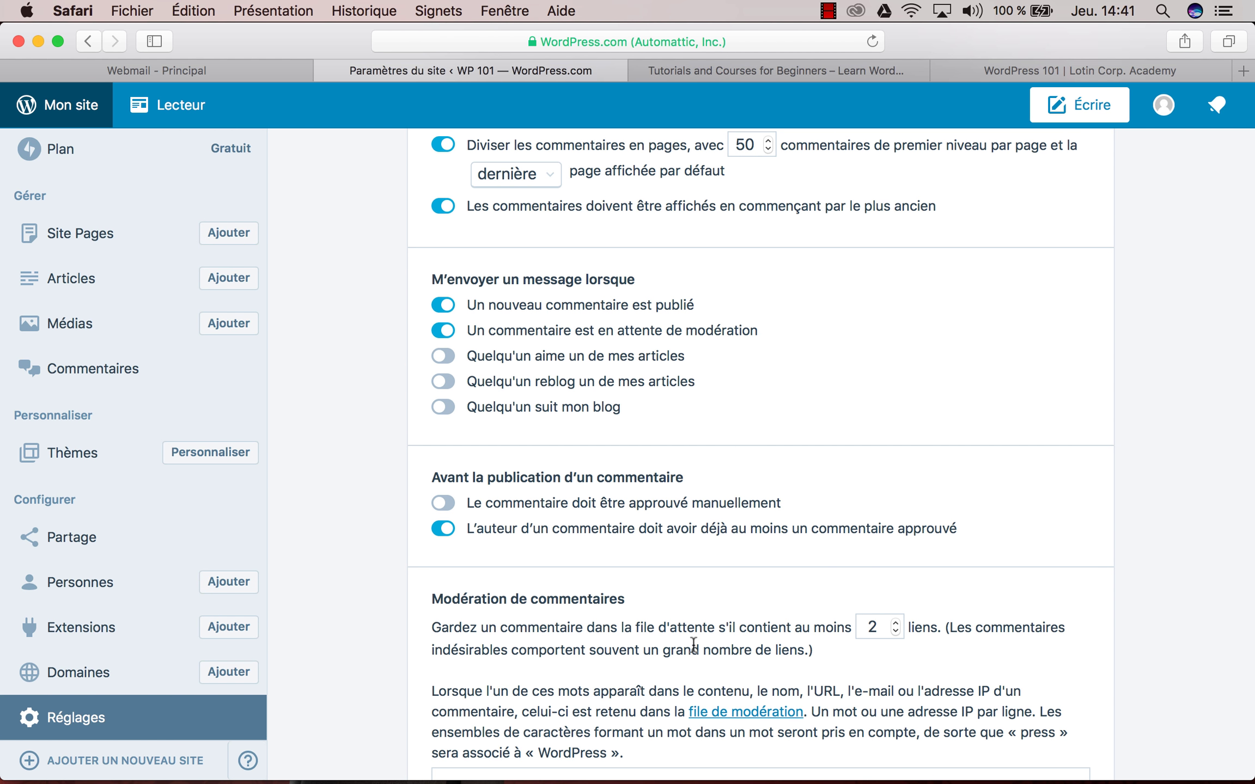
scroll(694, 644, "down", 8)
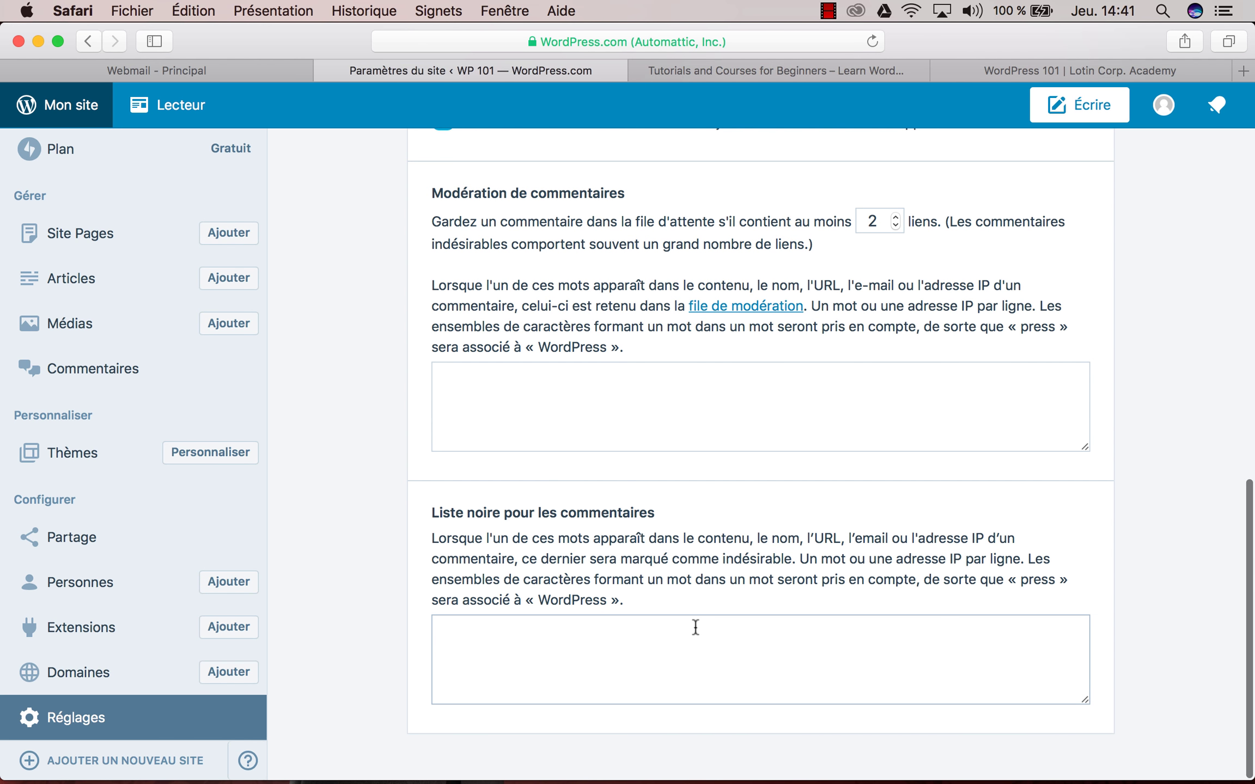
scroll(696, 628, "up", 18)
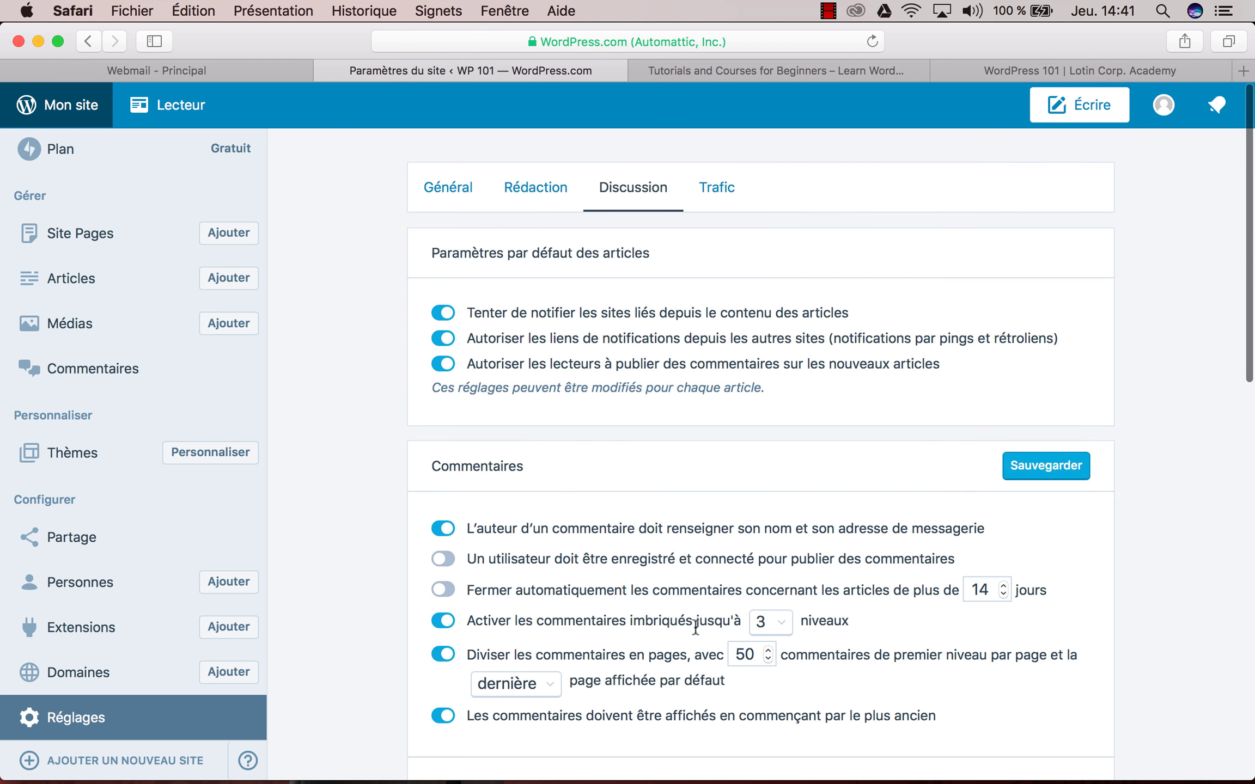
- In the Trafic settings, enable the "Sur le même thème" header and the large, visually attractive layout for related articles
left_click(728, 200)
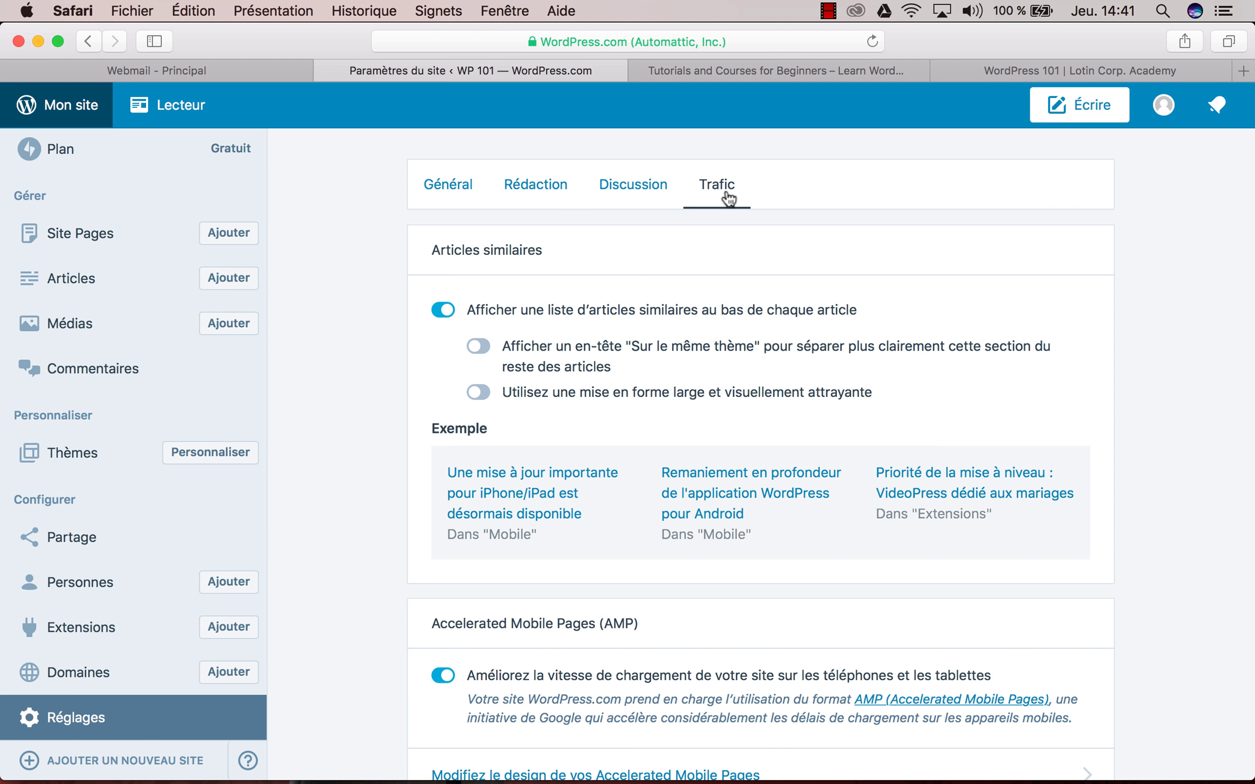
left_click(479, 347)
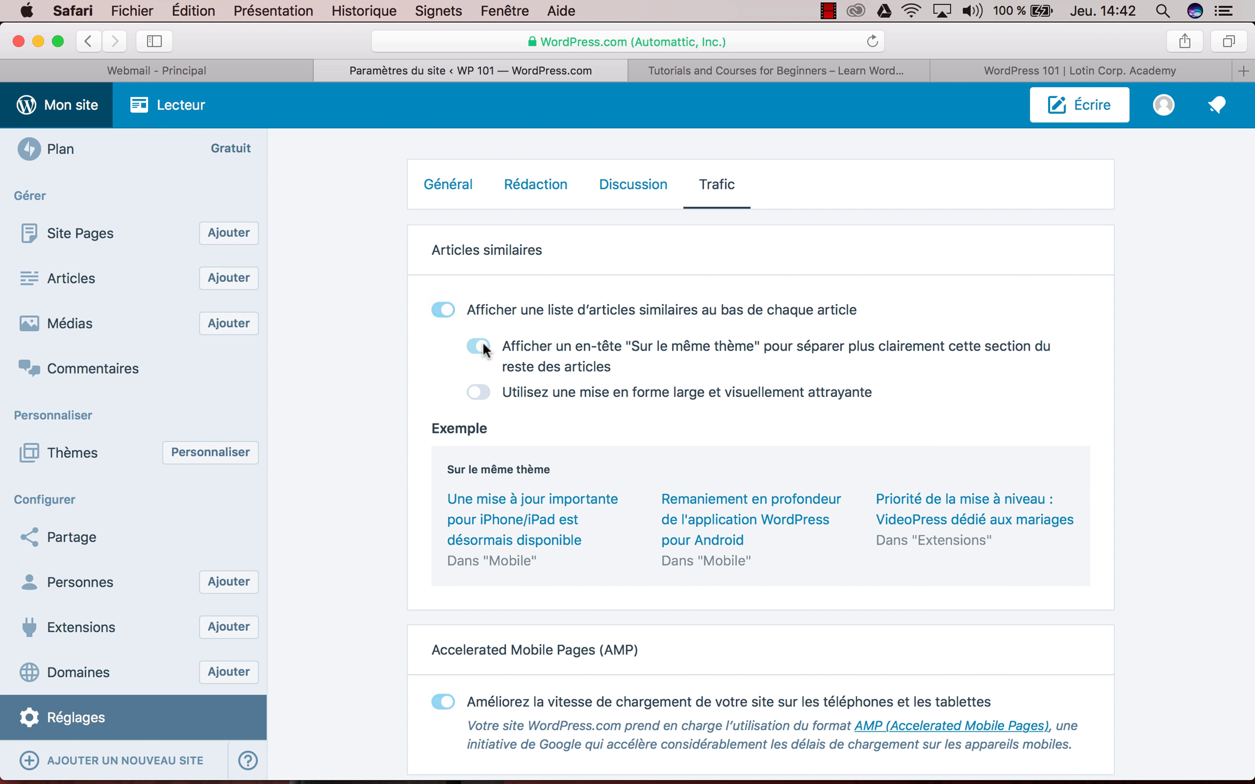
left_click(483, 391)
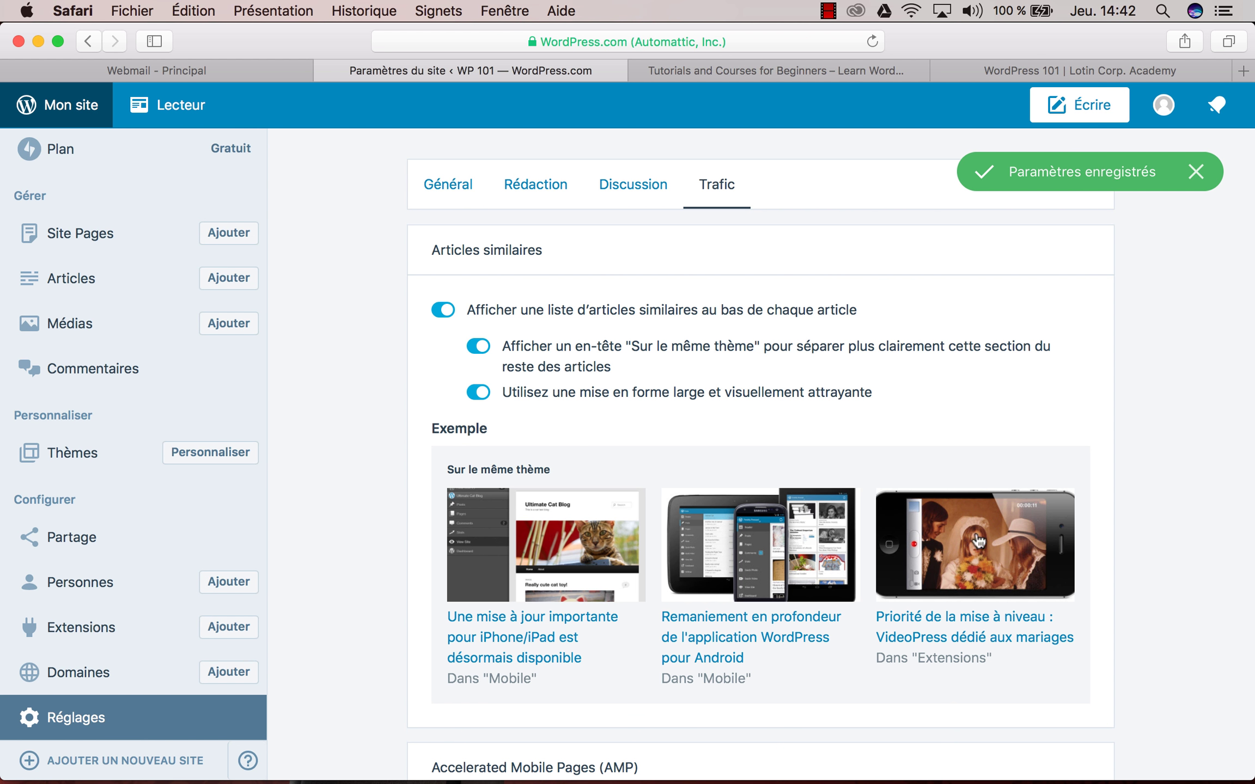
- Review the remaining Trafic settings: Accelerated Mobile Pages, search engine optimisation, Google Analytics, the sitemap and the site verification services
scroll(1077, 573, "down", 10)
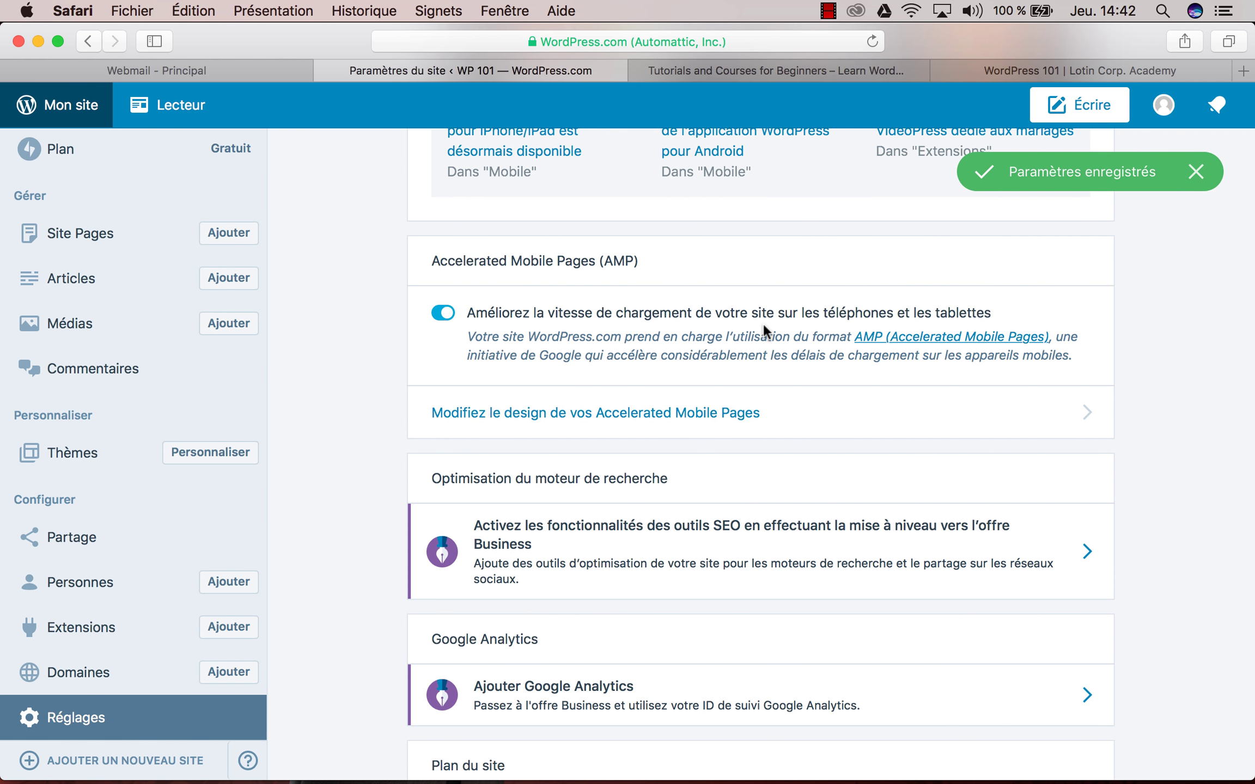
scroll(938, 589, "down", 5)
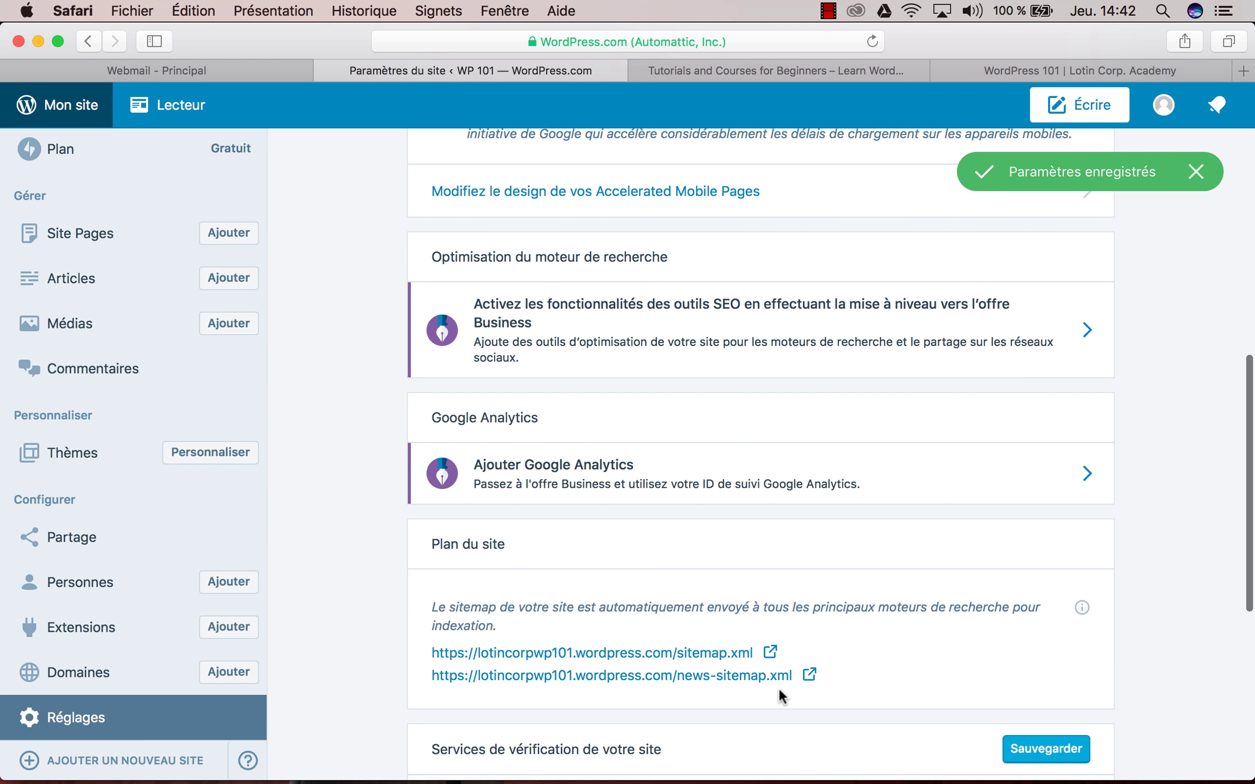
scroll(778, 688, "down", 10)
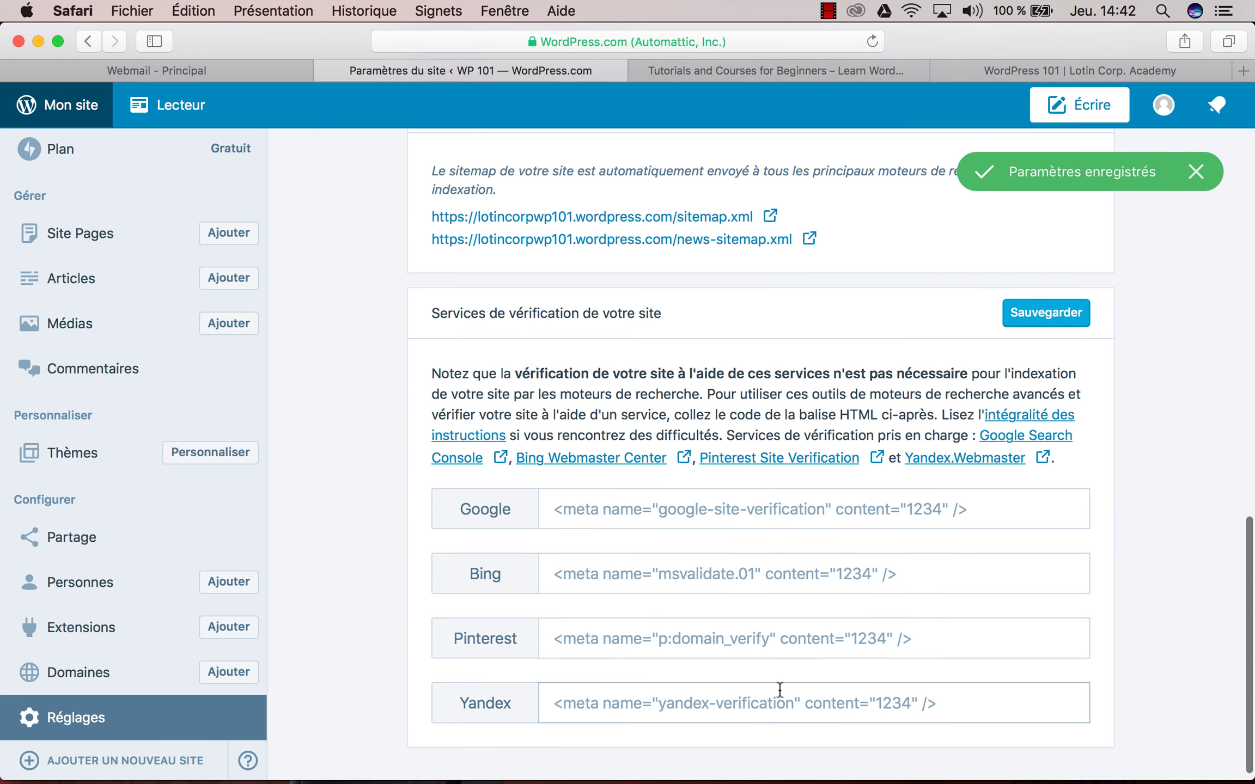
scroll(780, 689, "up", 5)
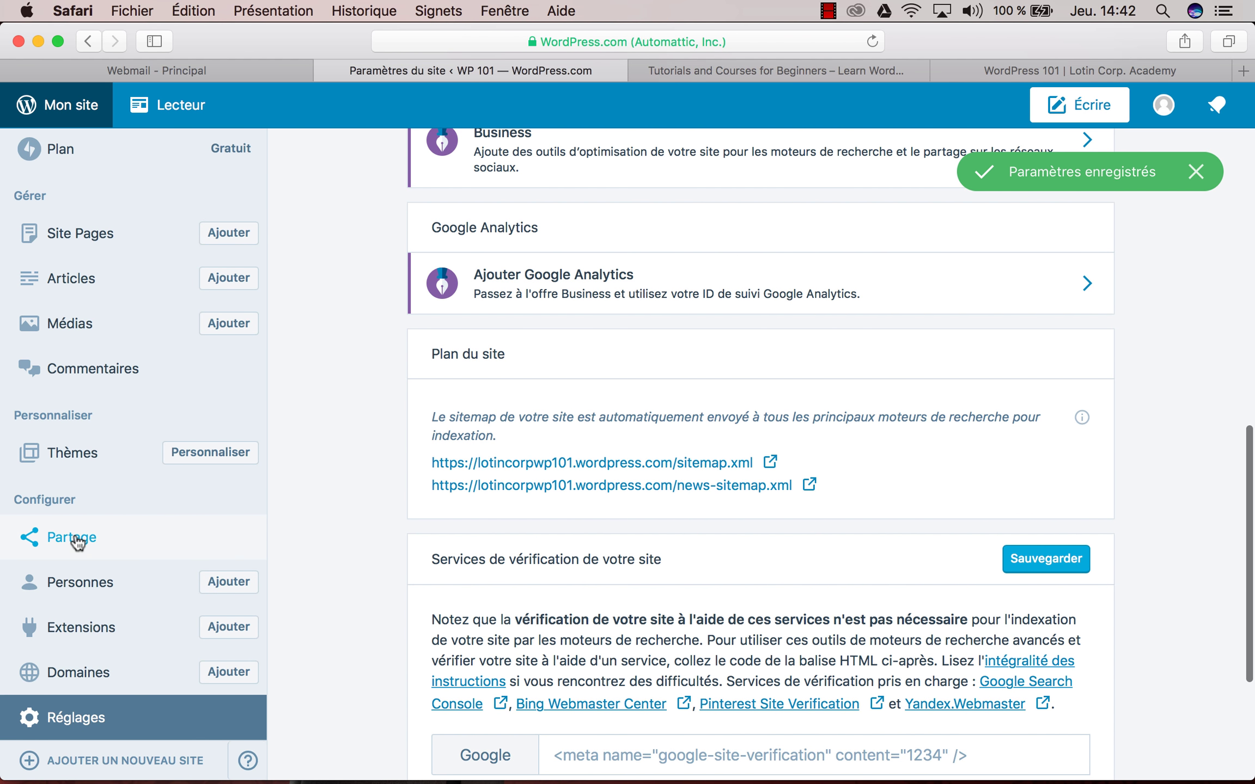
- Open the Partage page, agreeing to leave the Trafic settings with unsaved changes
left_click(76, 540)
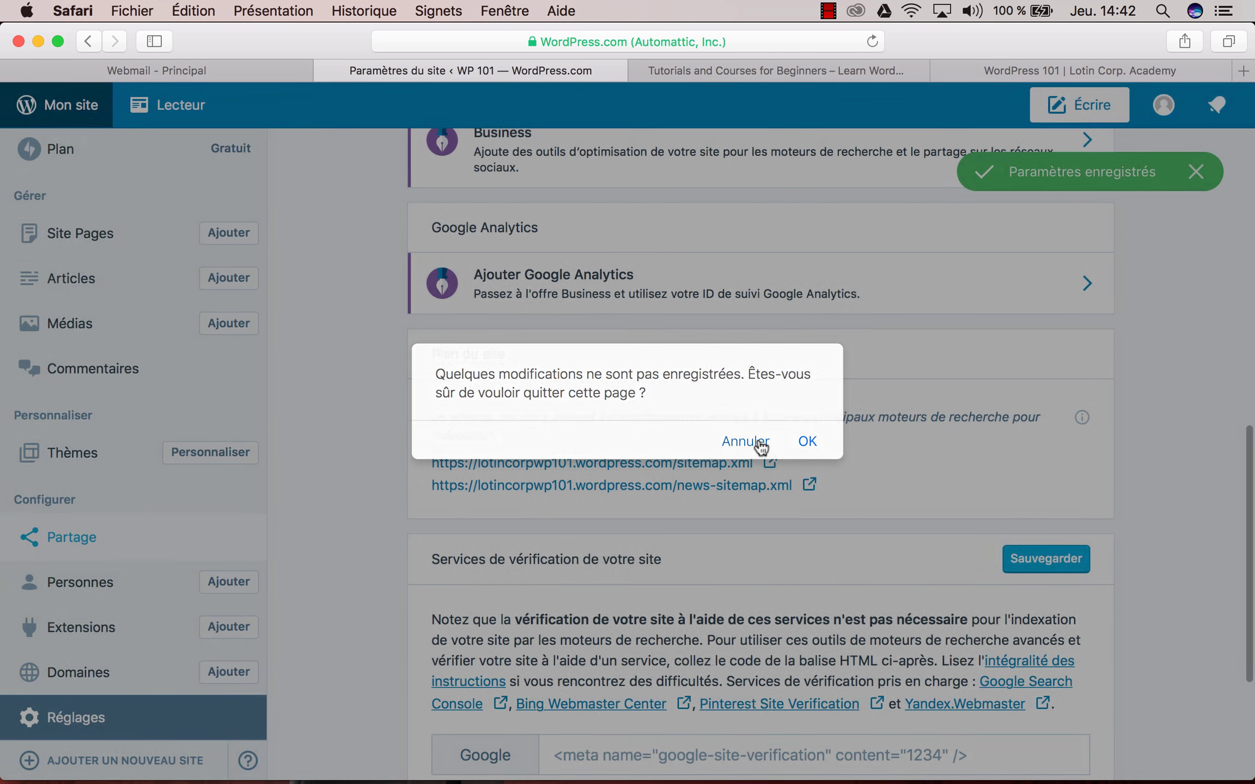
left_click(761, 443)
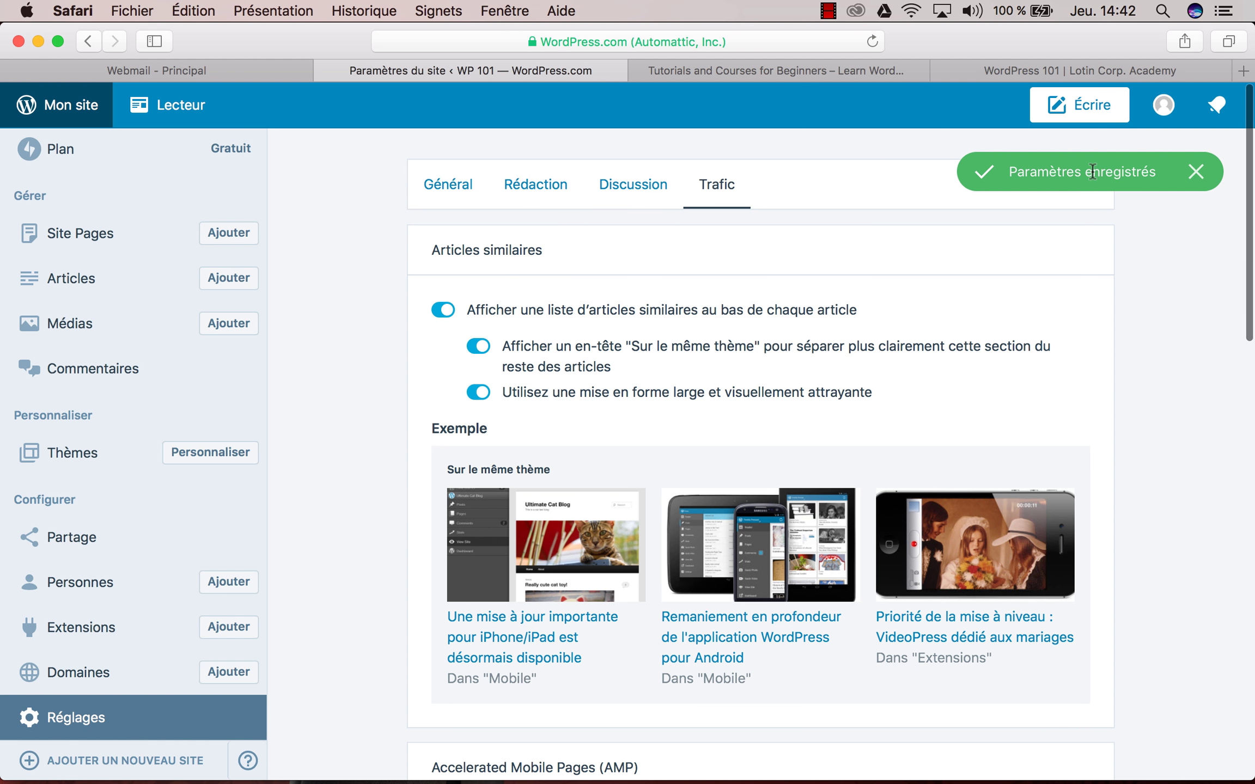
left_click(89, 529)
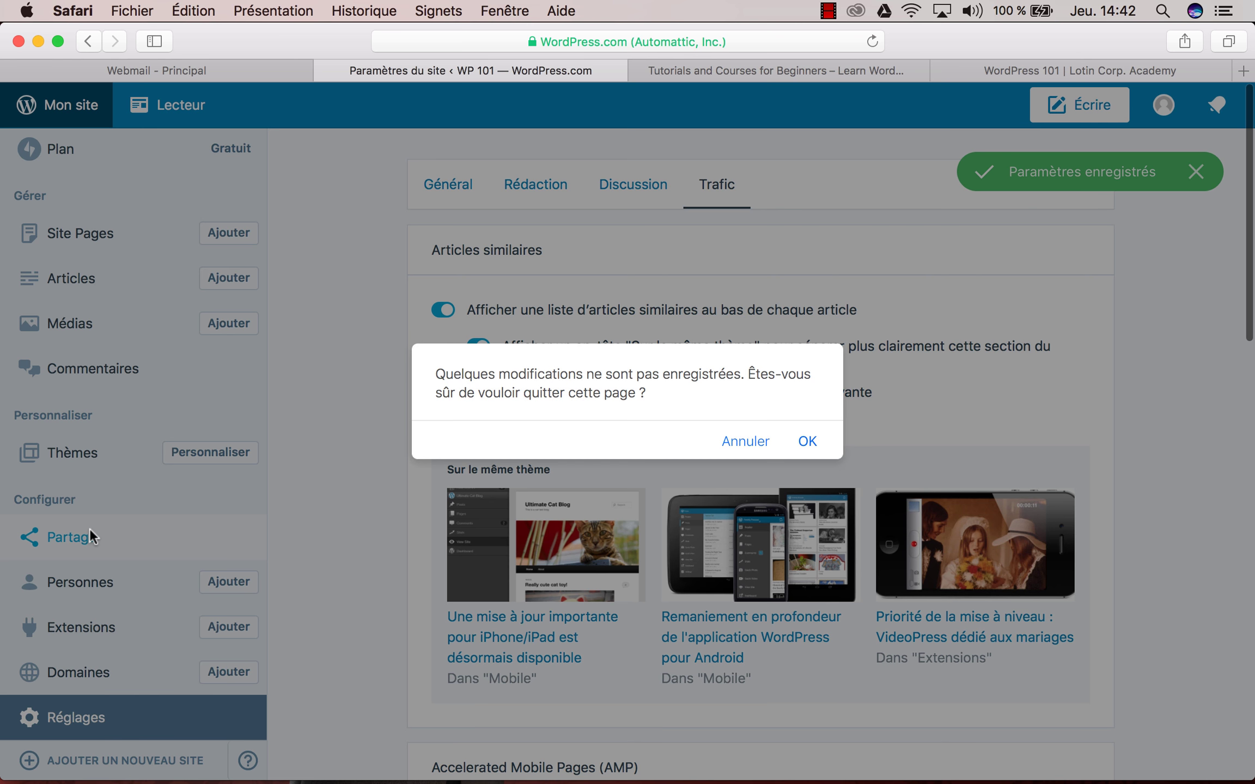
left_click(810, 440)
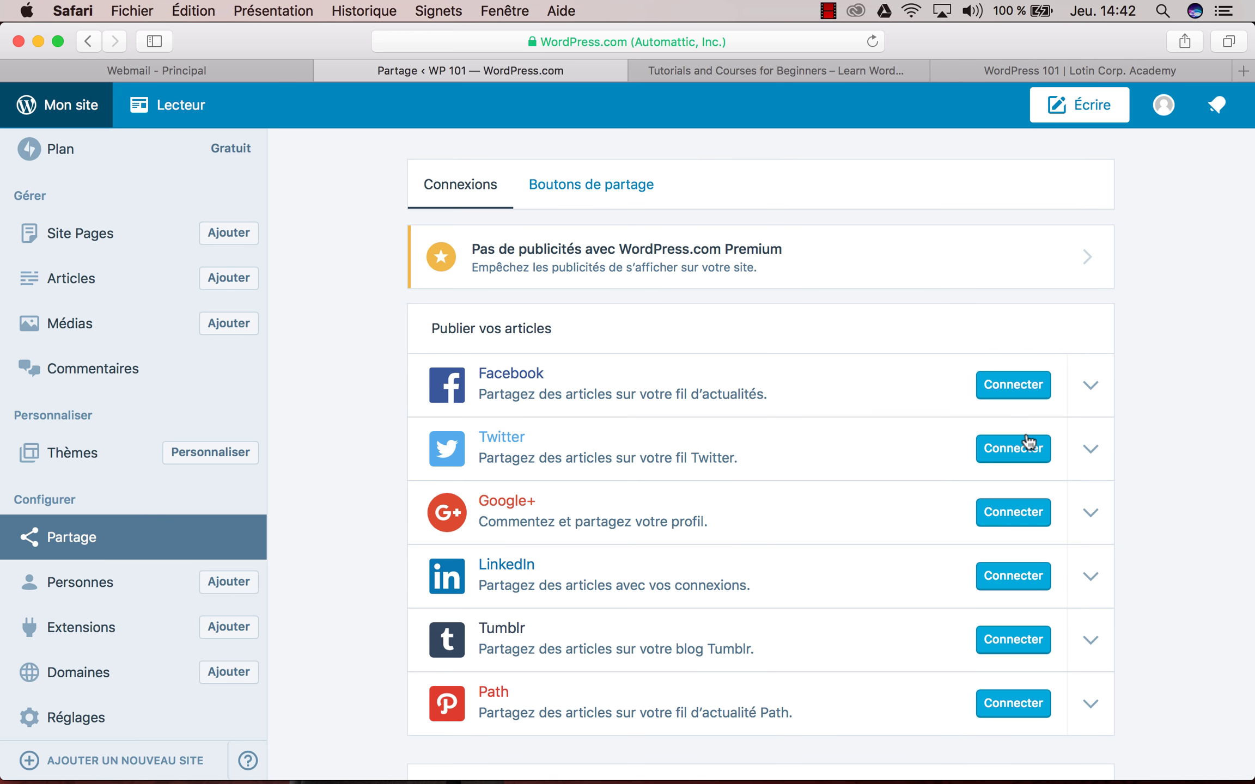
- Review the sharing connections available for publishing articles and the other connections, Eventbrite and Photos from Google
scroll(1021, 654, "down", 5)
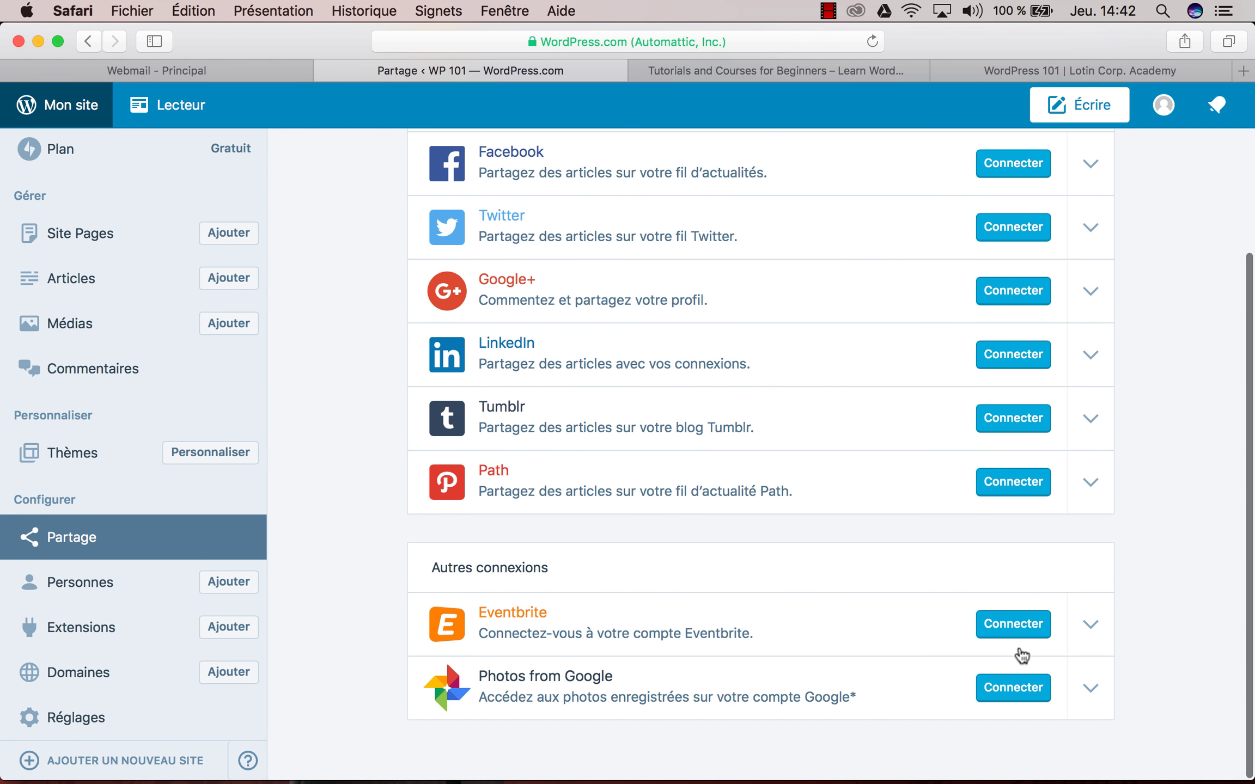
key("super+shift+backslash")
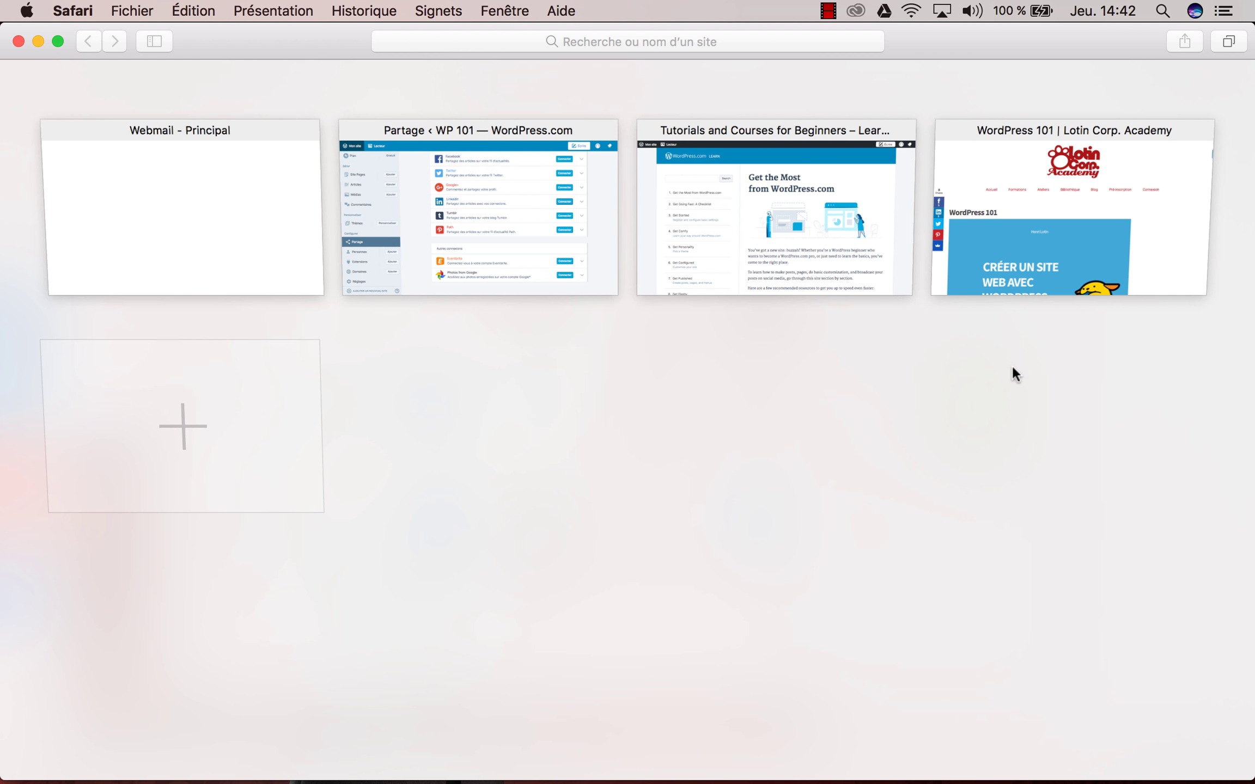
left_click(596, 258)
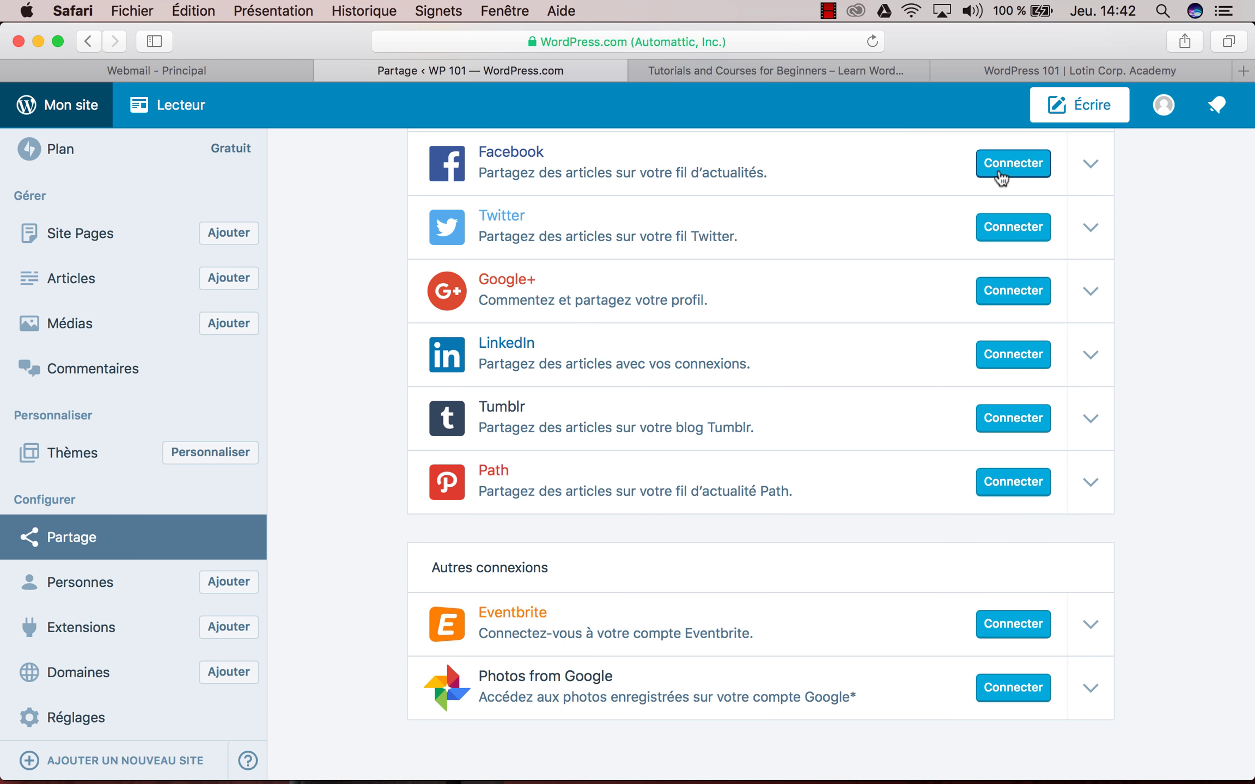
scroll(1106, 361, "up", 5)
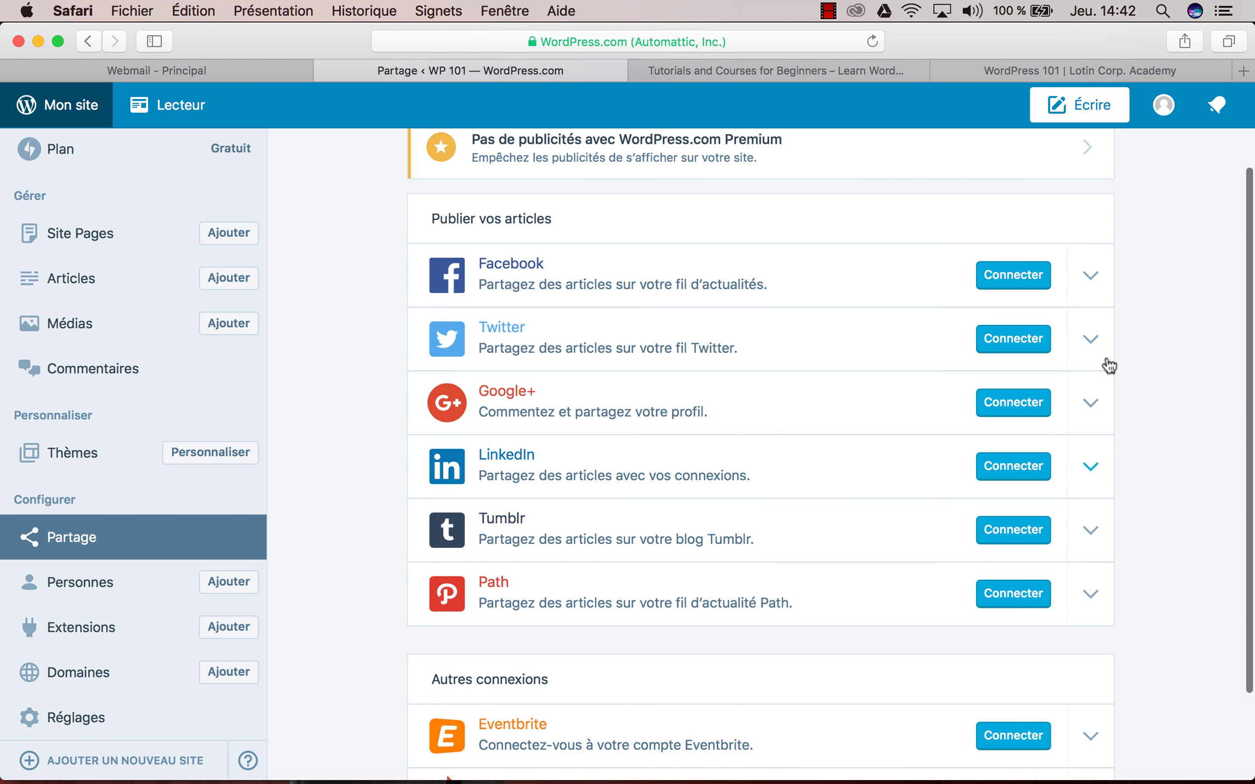
- View the login window for connecting Facebook, close it without signing in and dismiss the resulting notice
left_click(1030, 381)
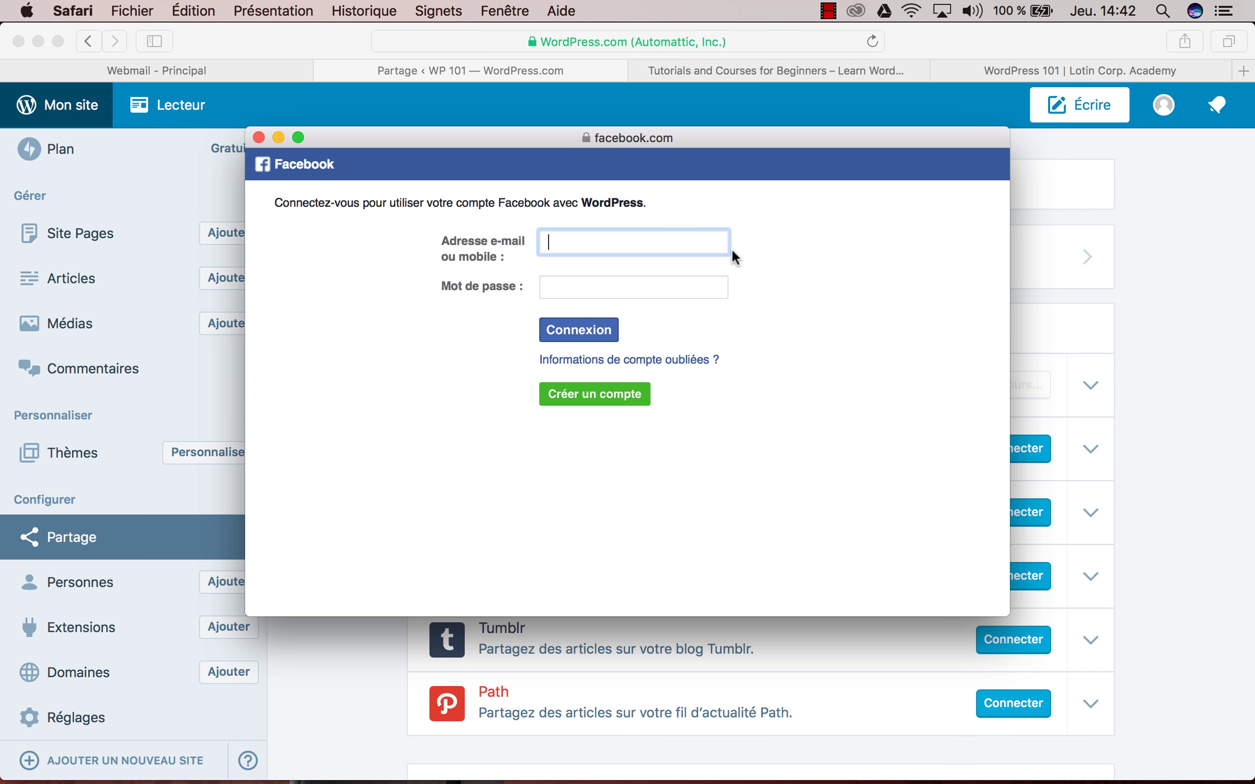
left_click(258, 138)
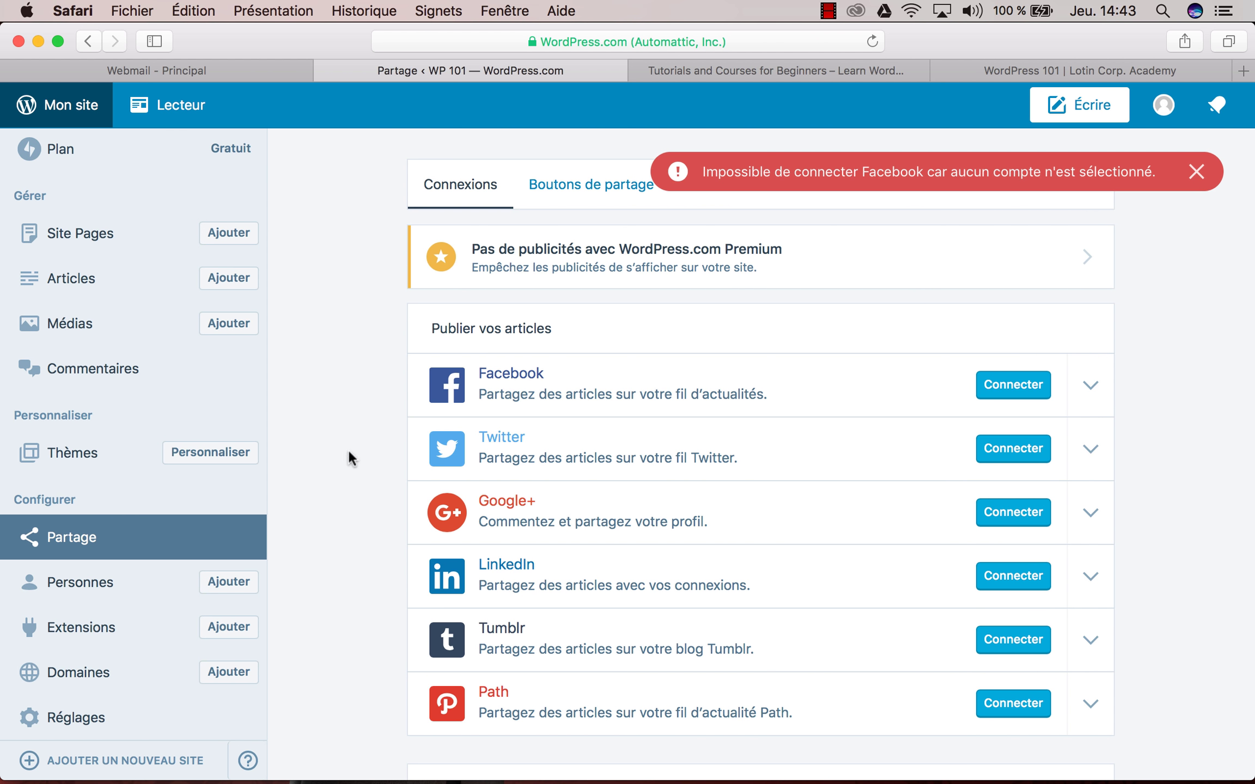
left_click(1197, 171)
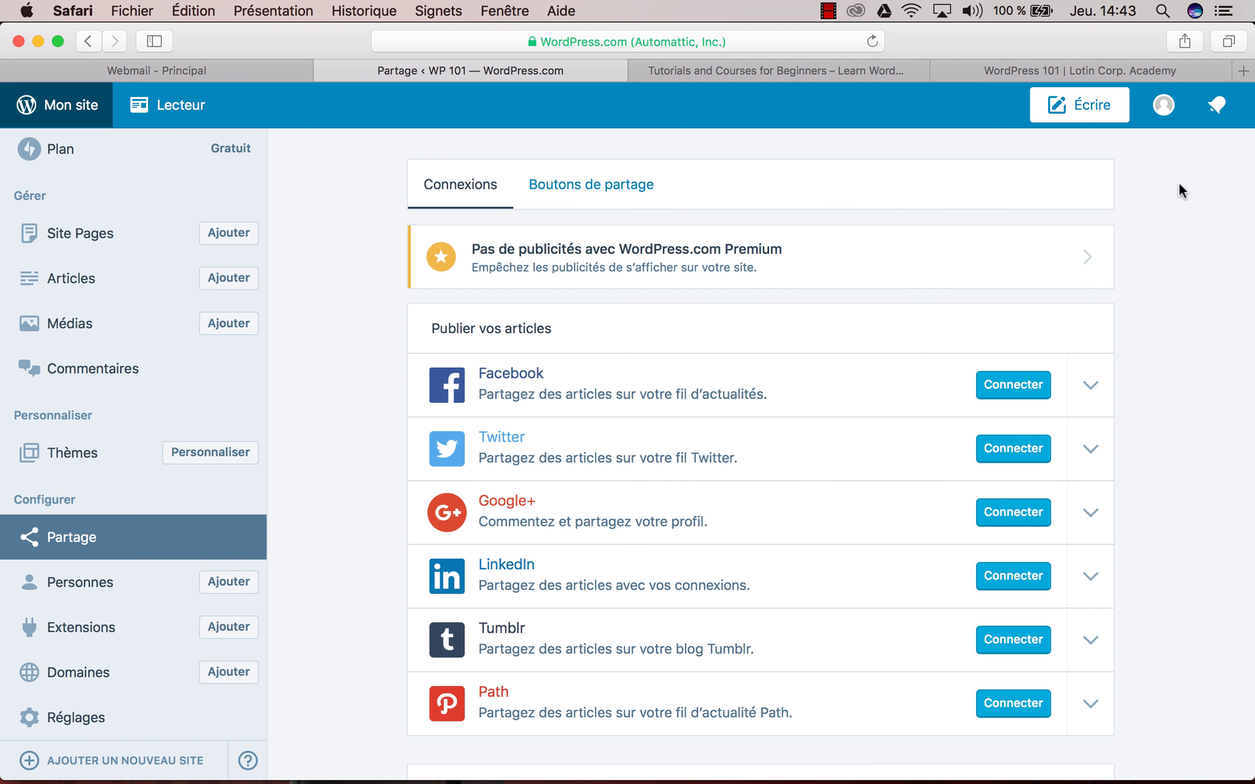
scroll(384, 518, "down", 5)
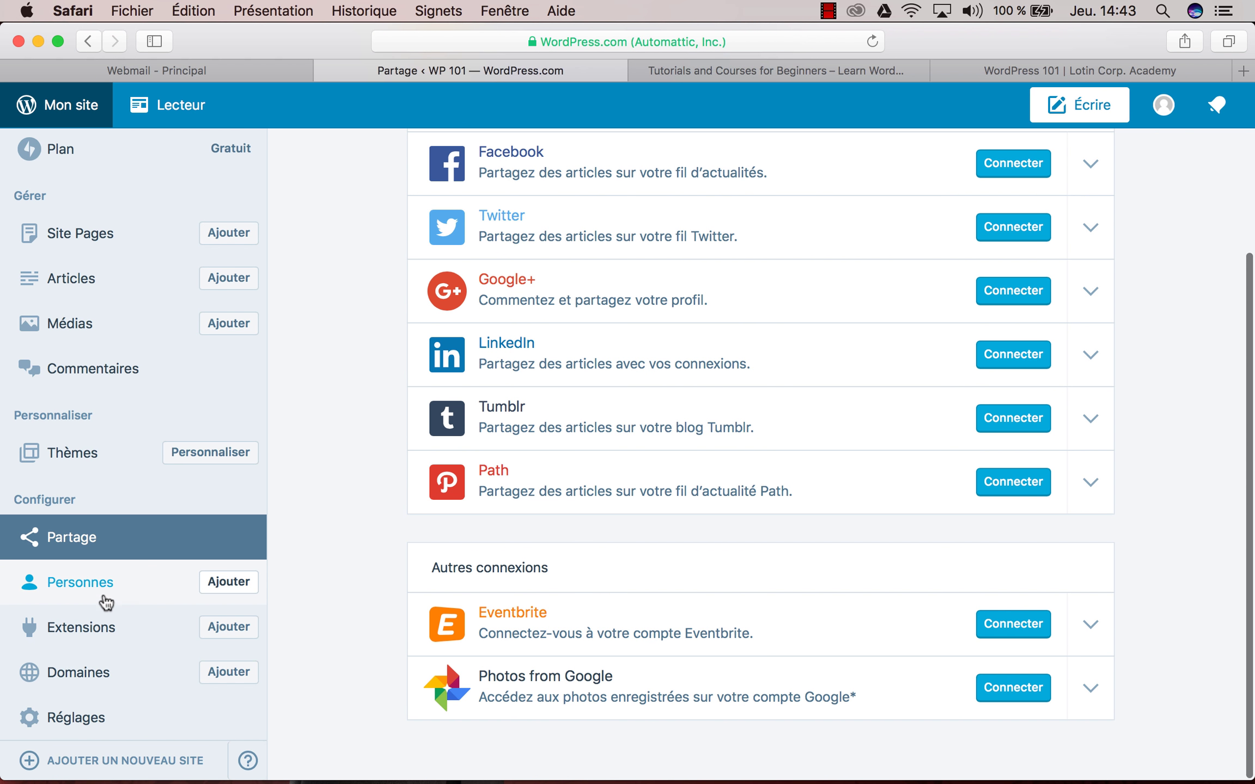
- From the Personnes team list, open the invitation form and review its role choices and personalised message field, keeping the Abonné role
left_click(104, 598)
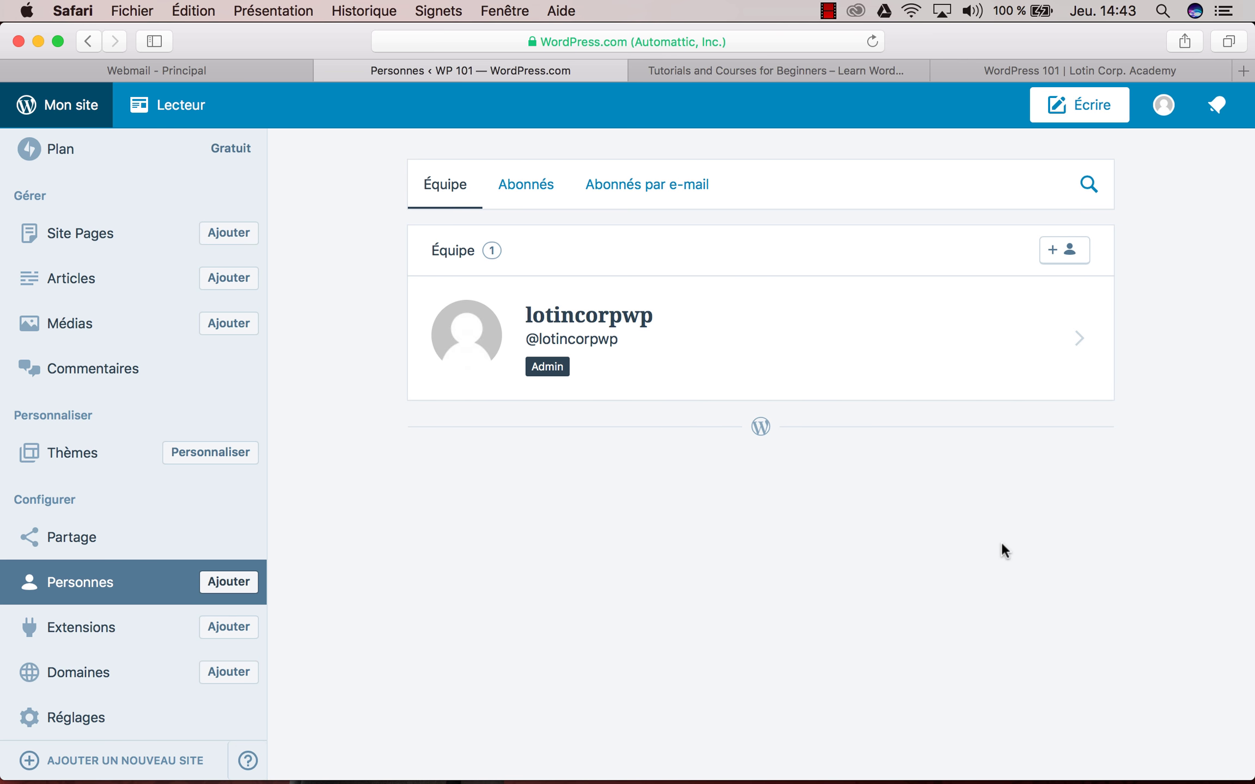
left_click(1065, 250)
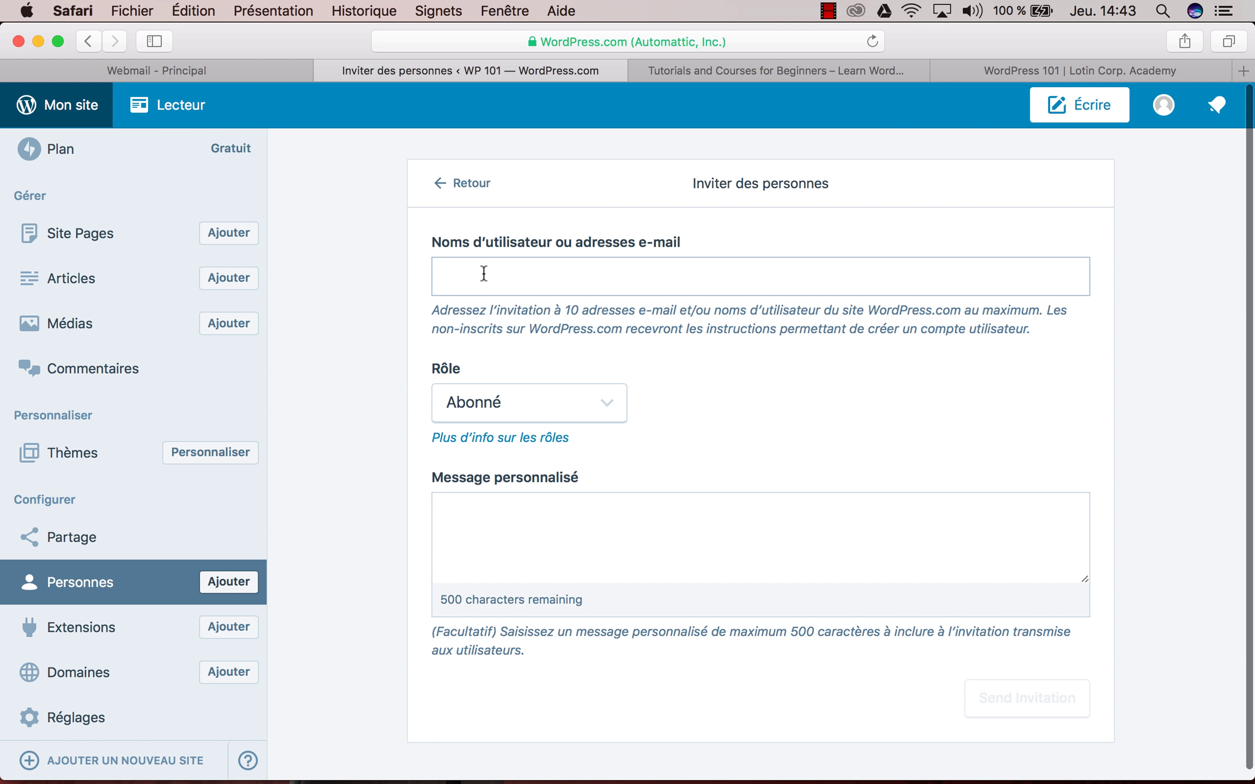
left_click(609, 406)
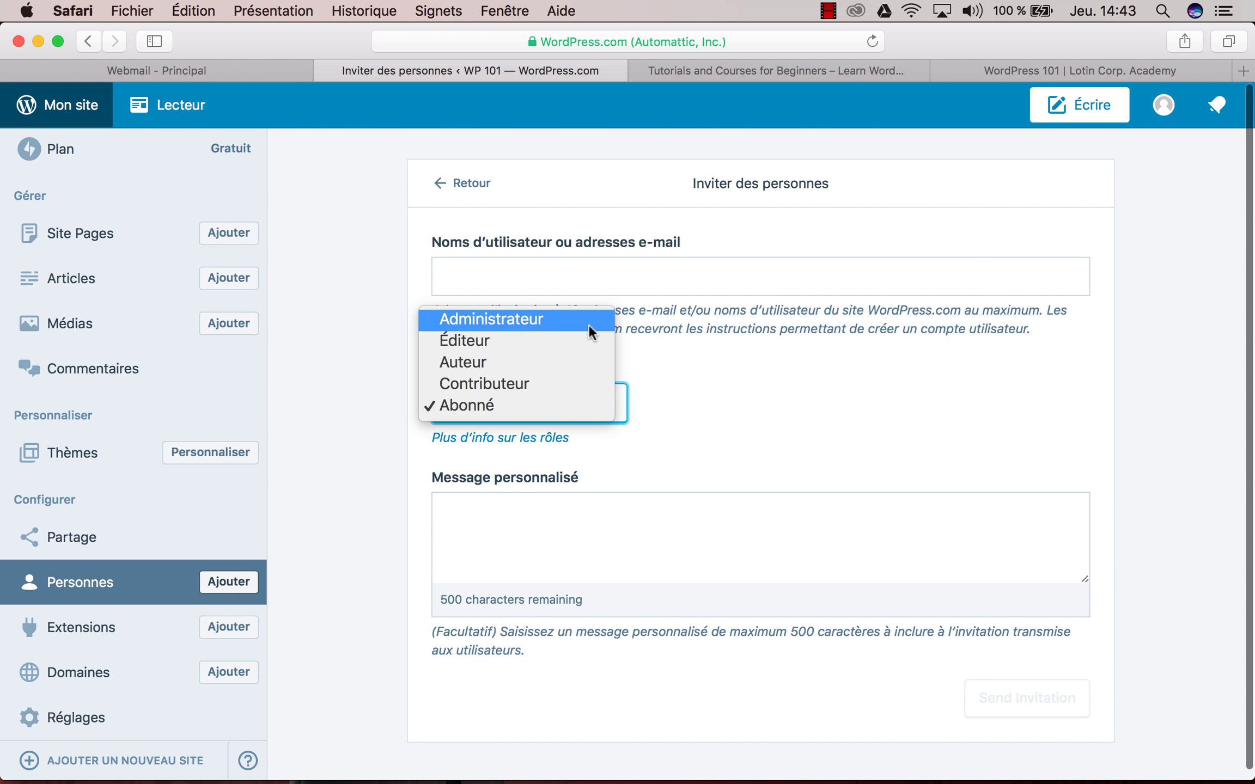
left_click(780, 369)
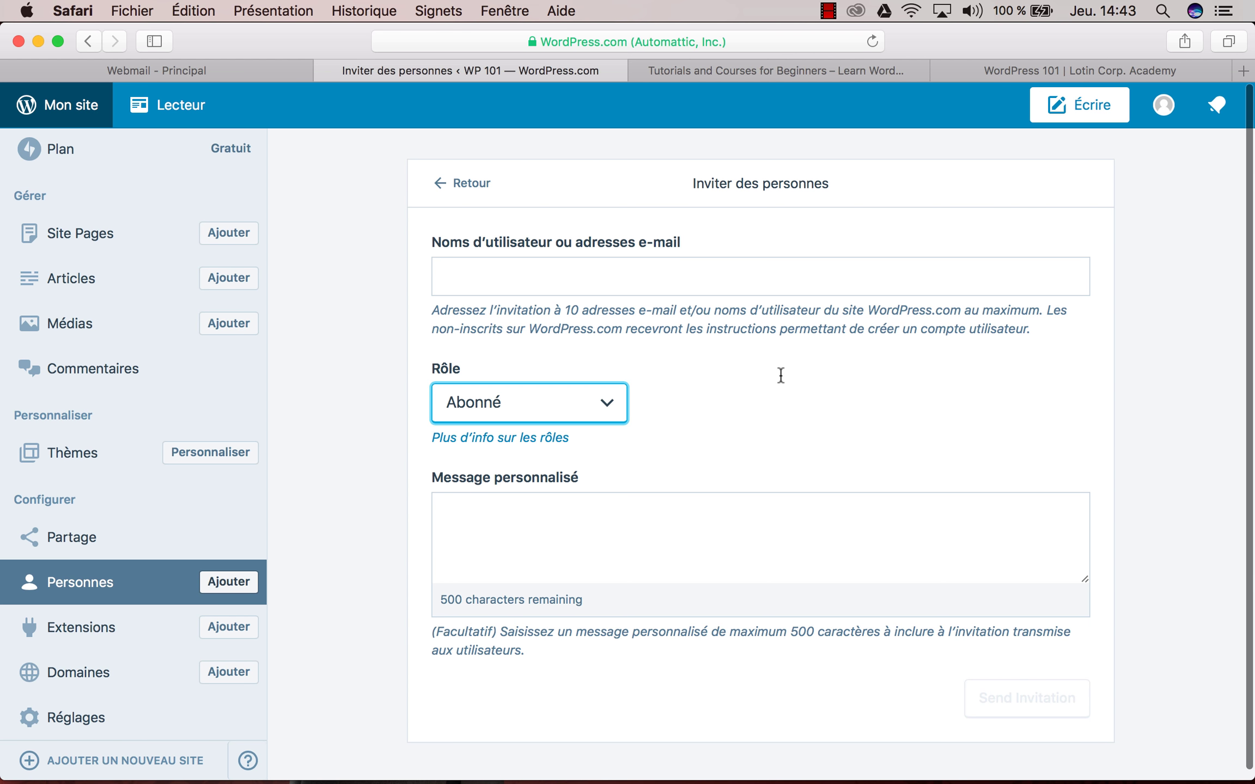
scroll(661, 540, "down", 1)
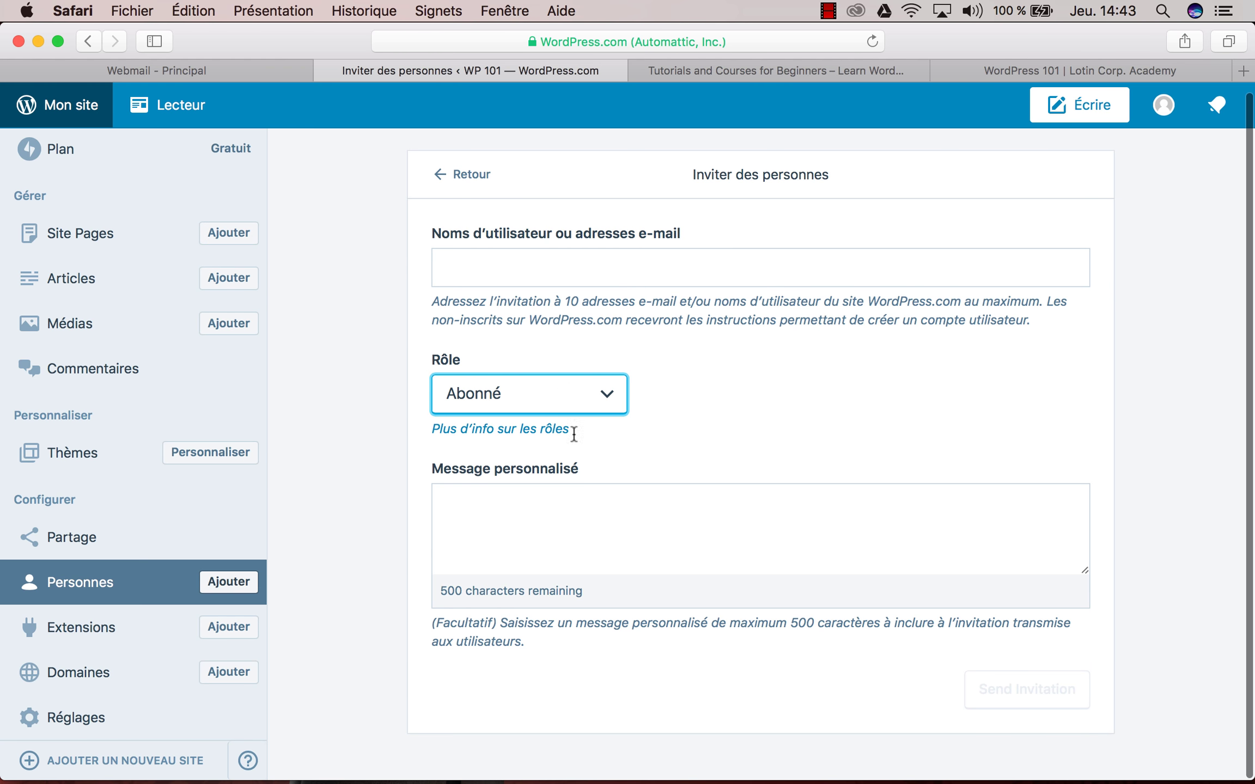
left_click(608, 545)
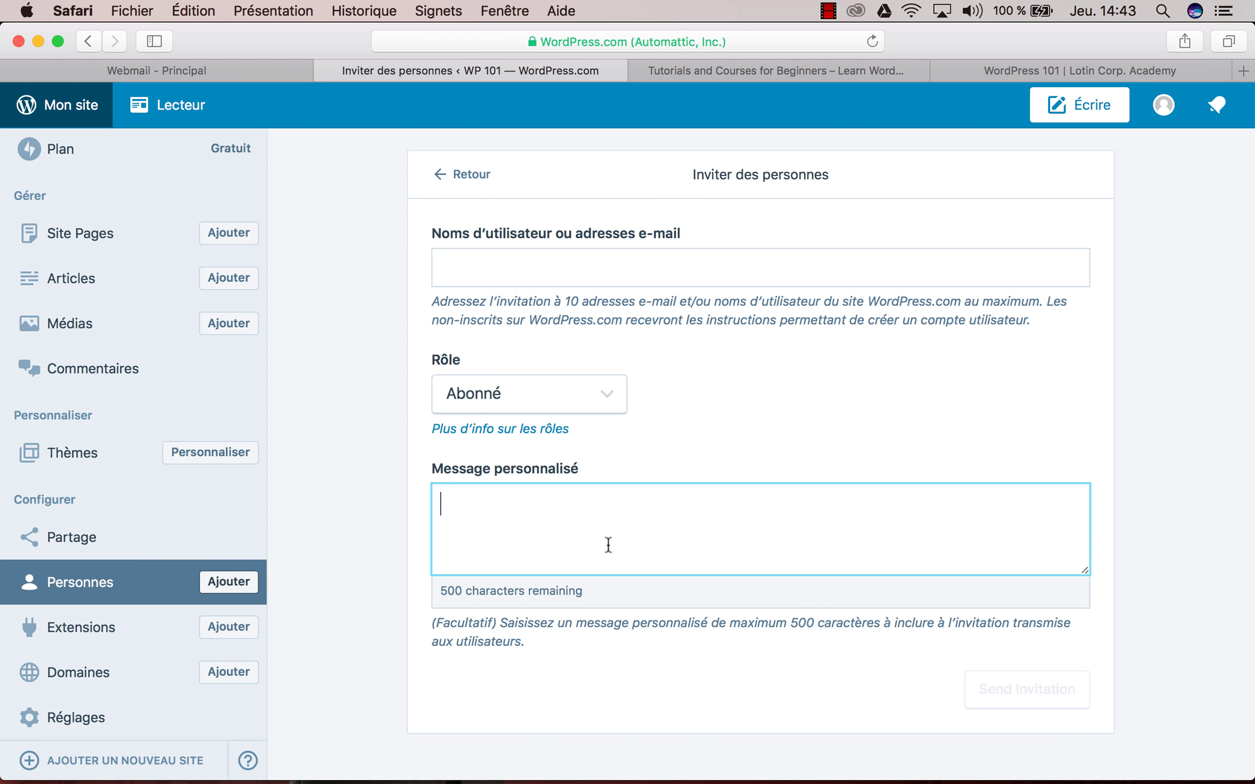